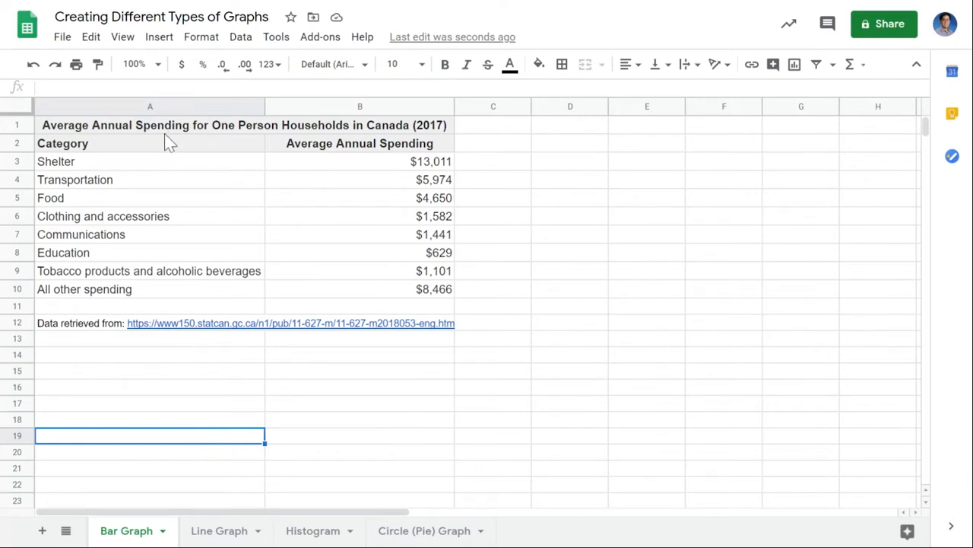
click(114, 147)
drag(162, 174, 143, 287)
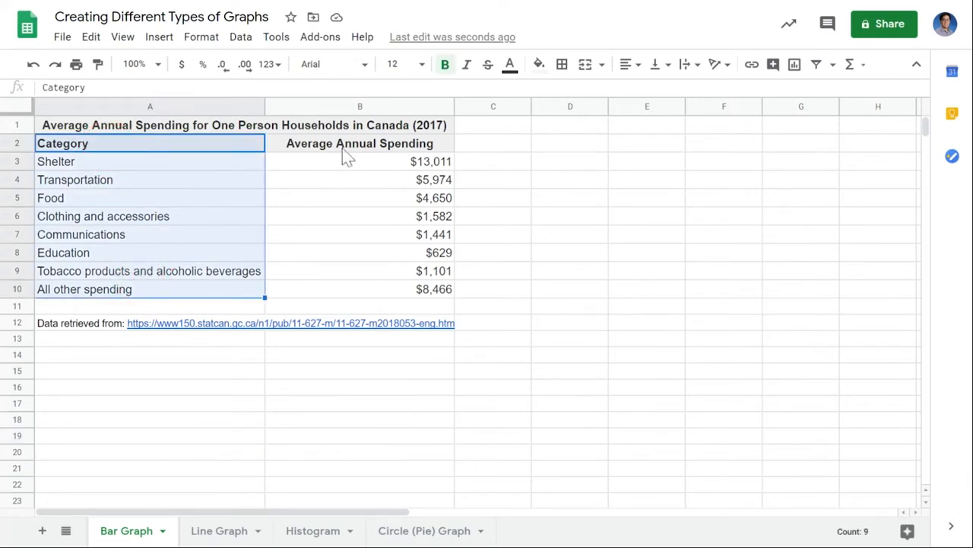
drag(343, 148, 350, 294)
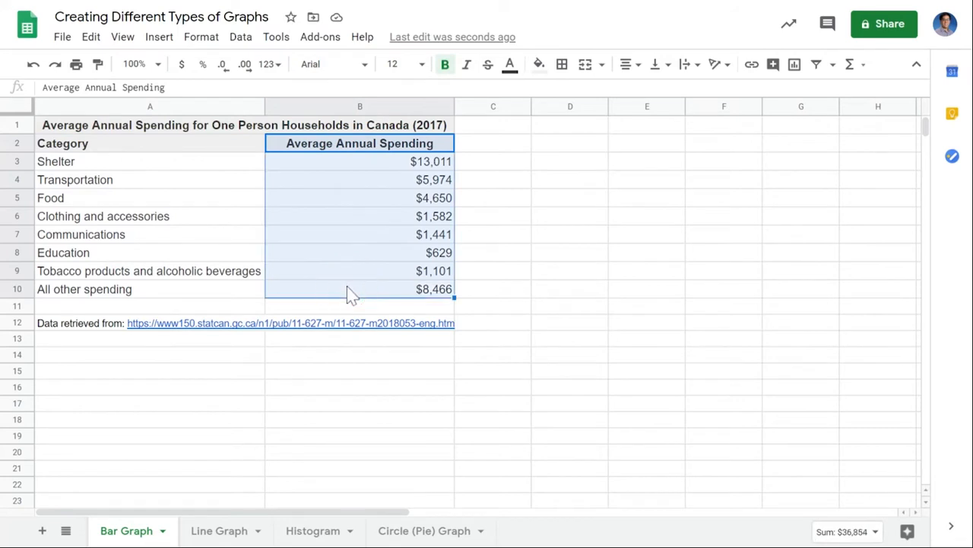
click(349, 291)
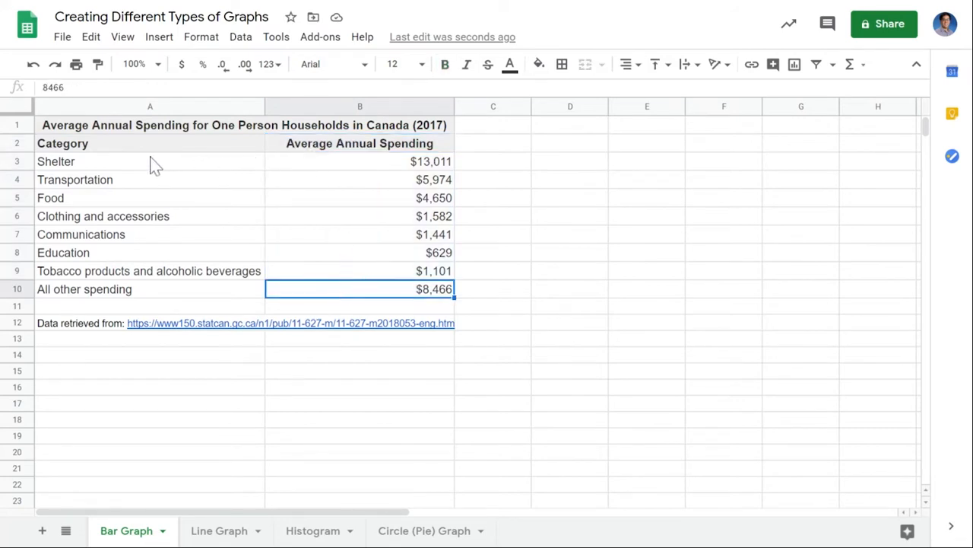
Step: Insert a chart from the spending categories and amounts in A3:B10
drag(43, 163, 409, 294)
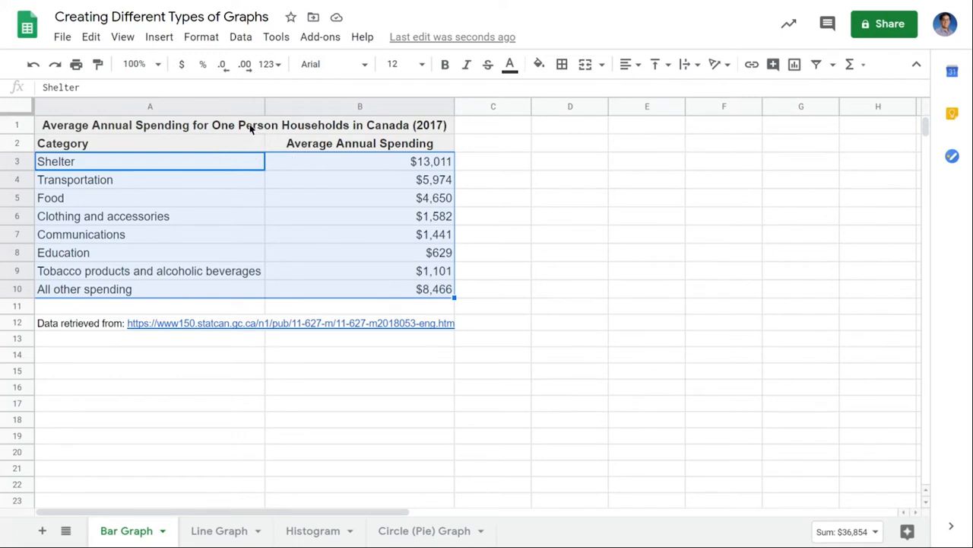
click(156, 36)
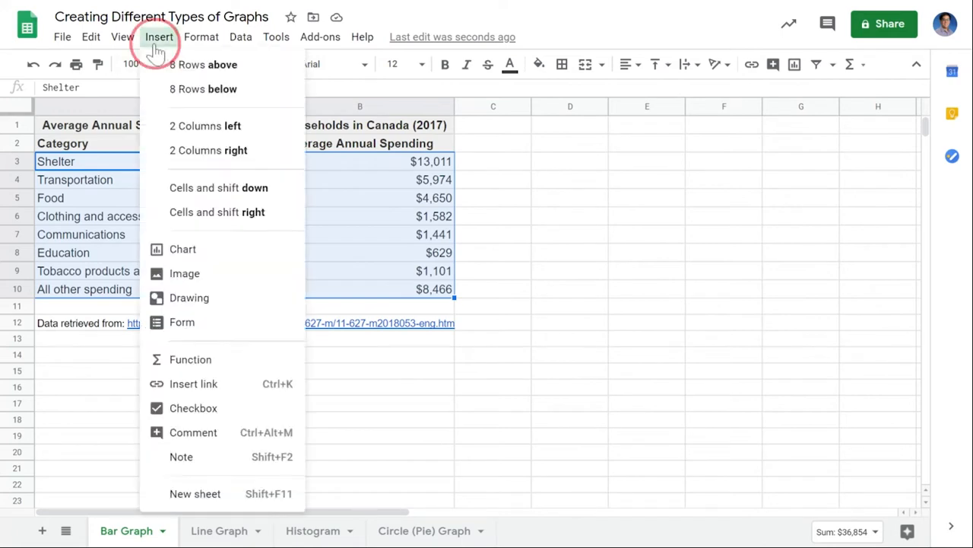
click(219, 254)
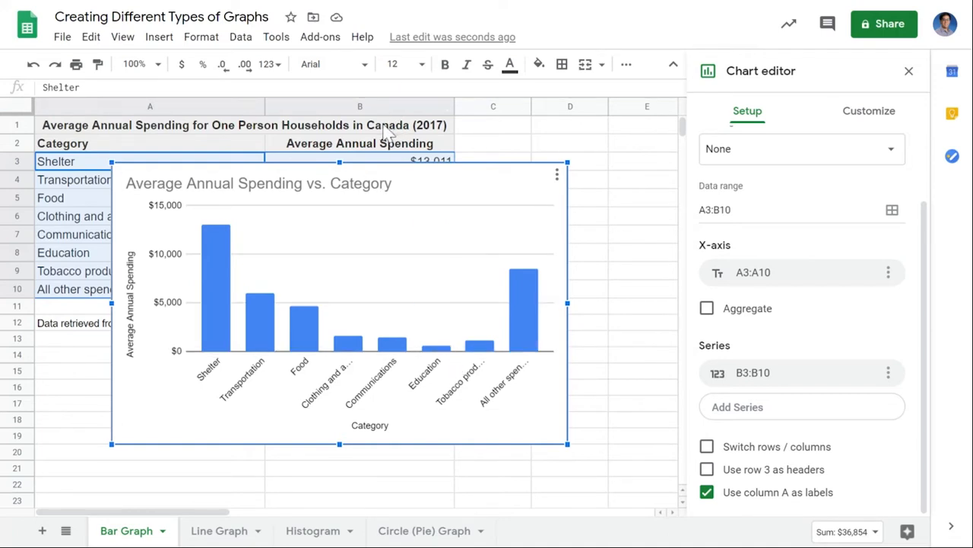
Step: Replace the chart title with the heading copied from A1, "Average Annual Spending for One Person Households in Canada (2017)"
click(232, 130)
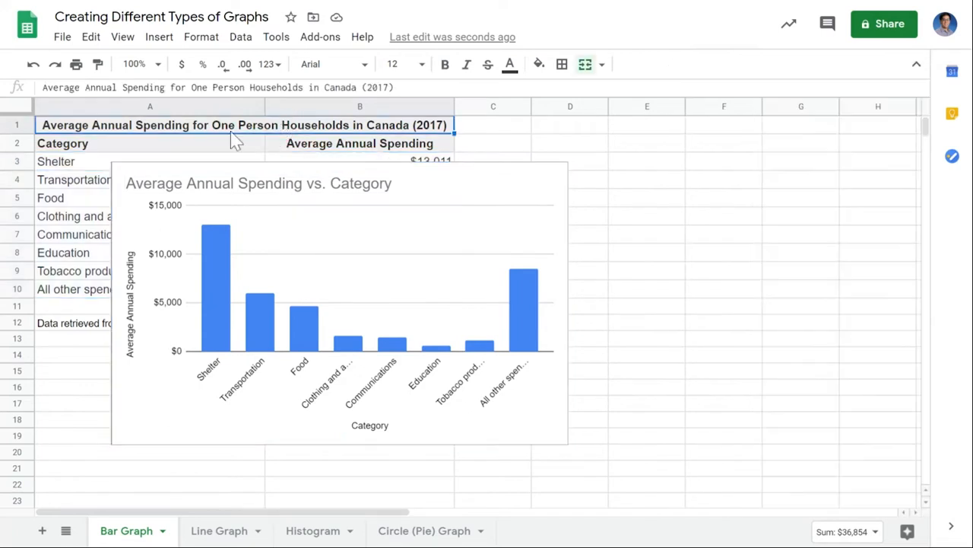
drag(472, 86, 44, 87)
key(ctrl+c)
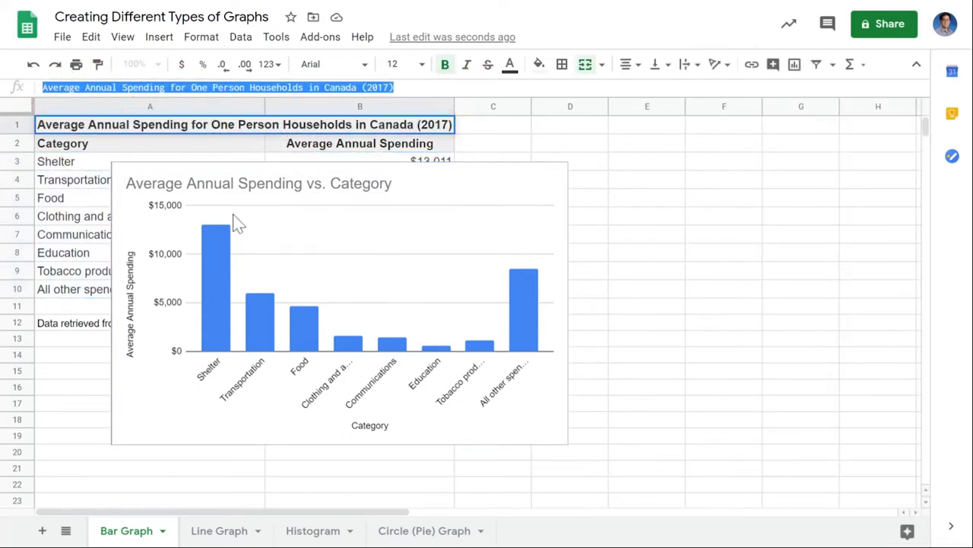
click(250, 196)
click(270, 189)
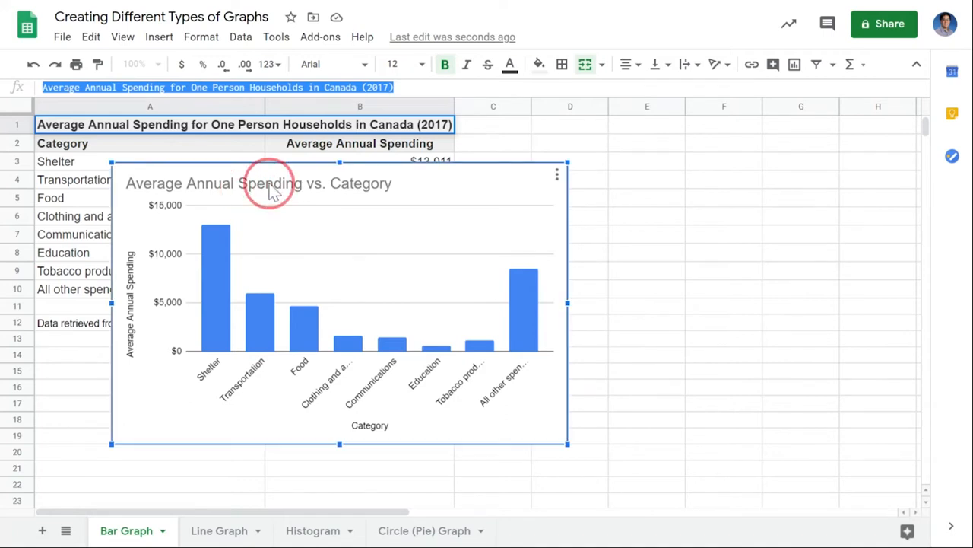
double_click(270, 185)
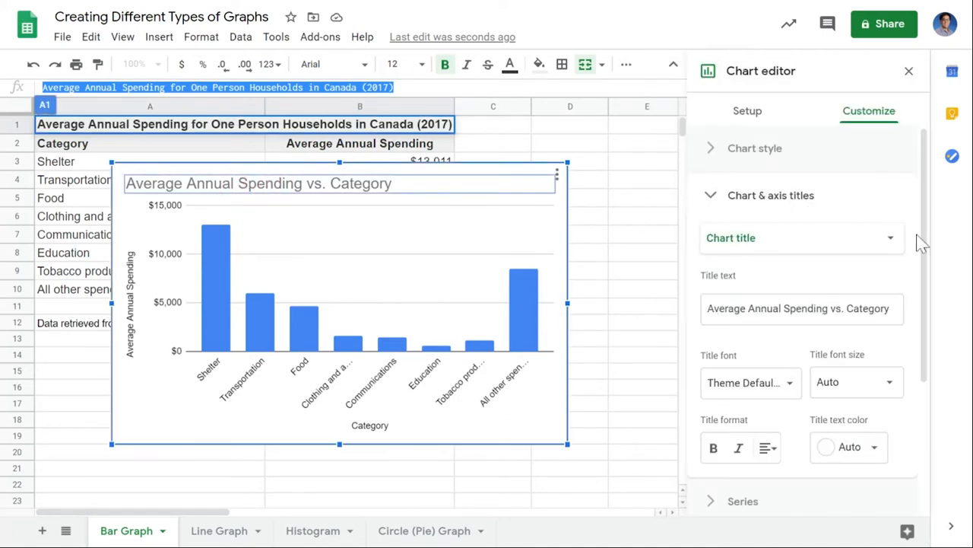
click(718, 309)
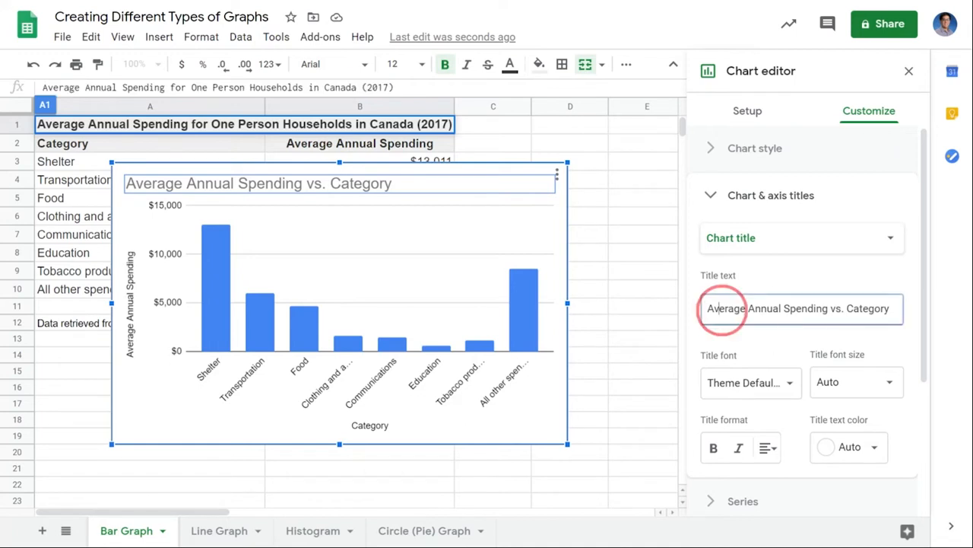
key(ctrl+a)
key(BackSpace)
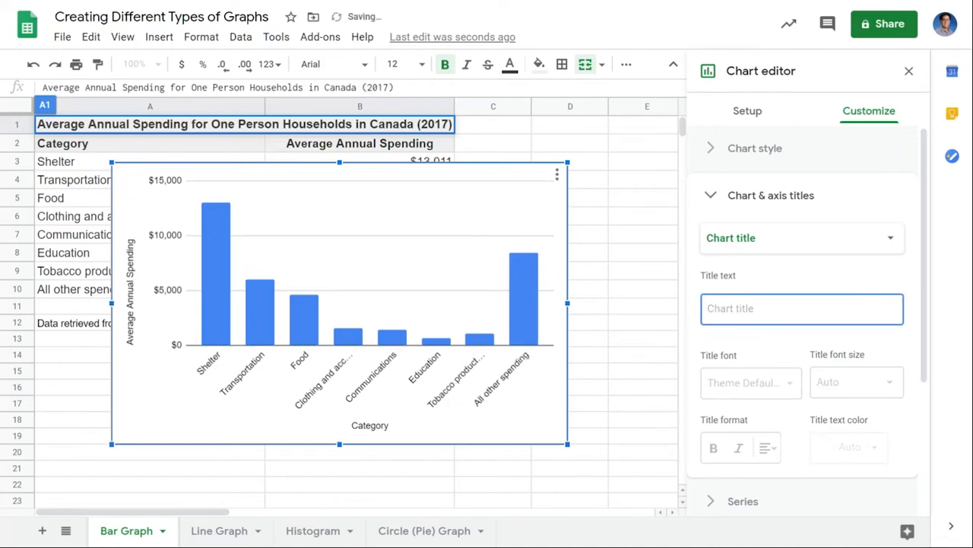
key(ctrl+v)
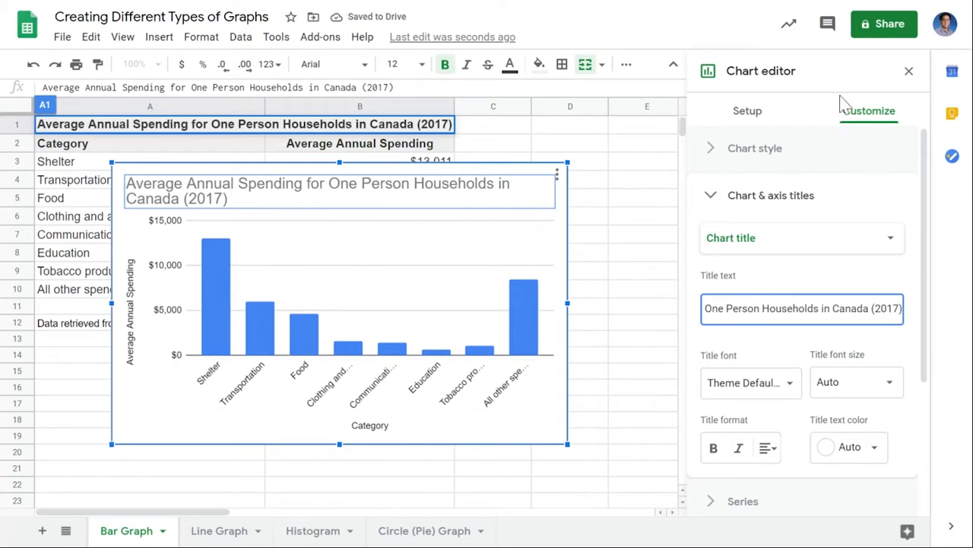
click(730, 196)
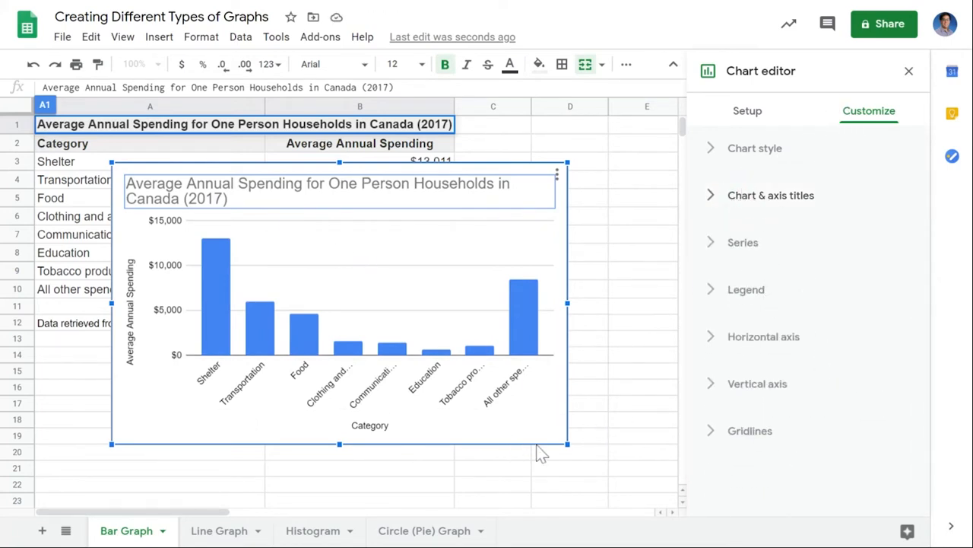
Step: Enlarge the chart to span columns A to E, starting near the top of the sheet
drag(112, 443, 59, 496)
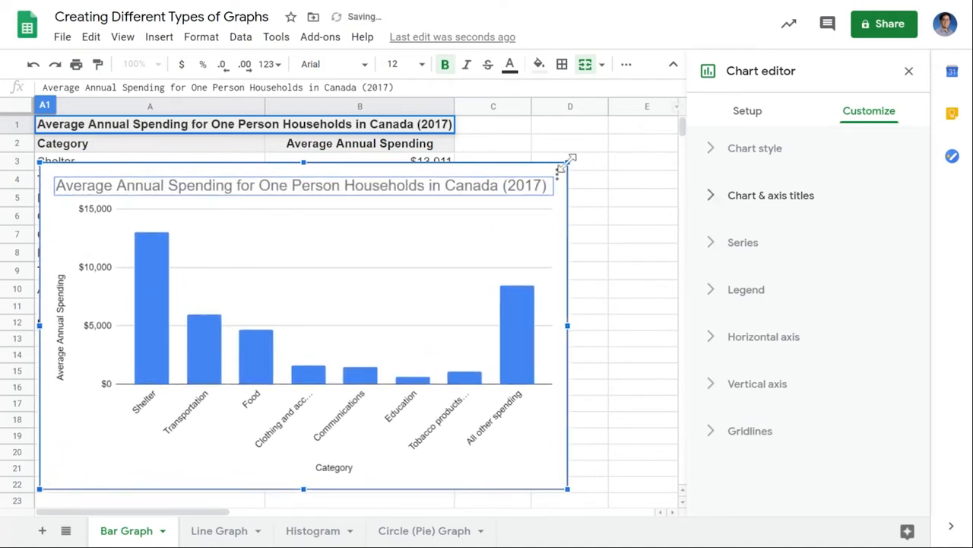
drag(569, 162, 680, 135)
Step: Try a 30° slant on the horizontal axis labels and return the slant setting to Auto
click(335, 445)
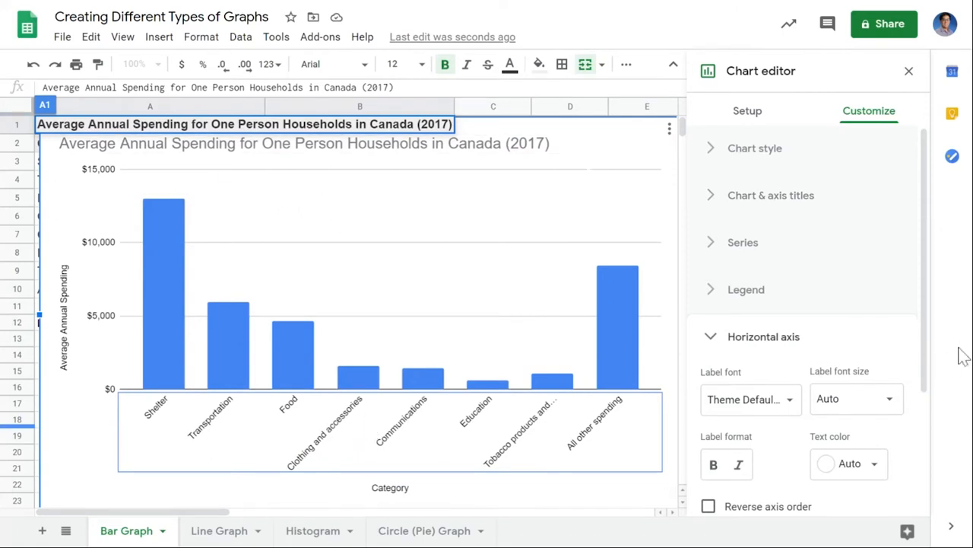
scroll(786, 320, down, 3)
click(722, 391)
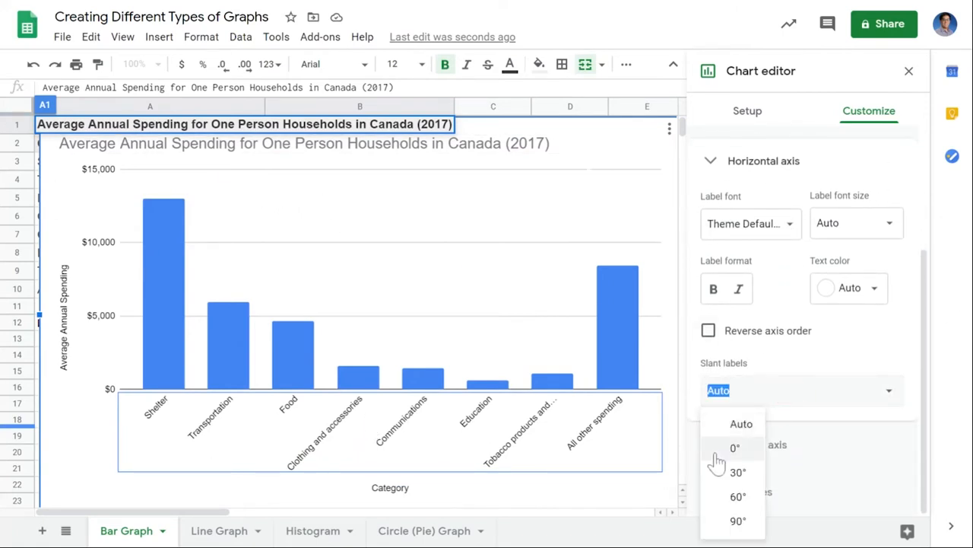
click(736, 473)
click(755, 400)
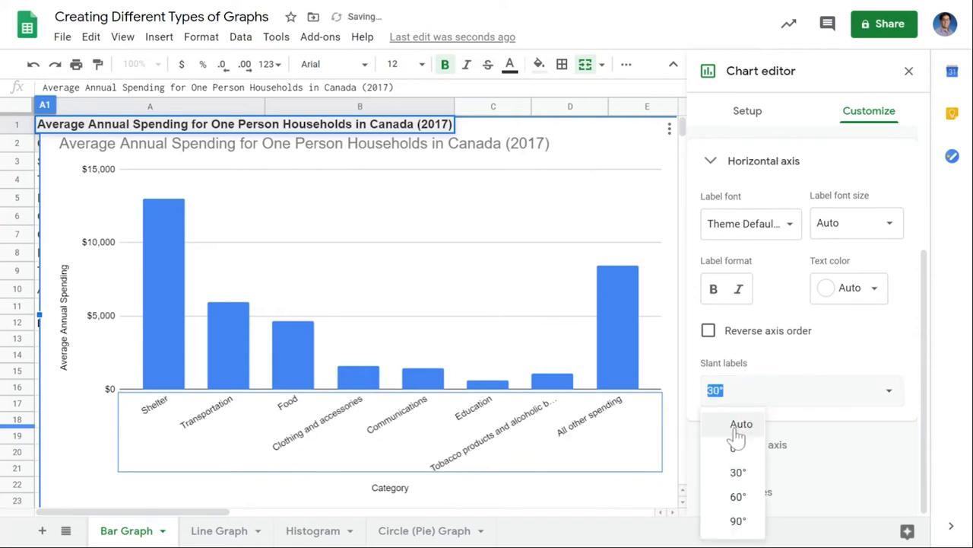
click(741, 425)
scroll(783, 331, up, 2)
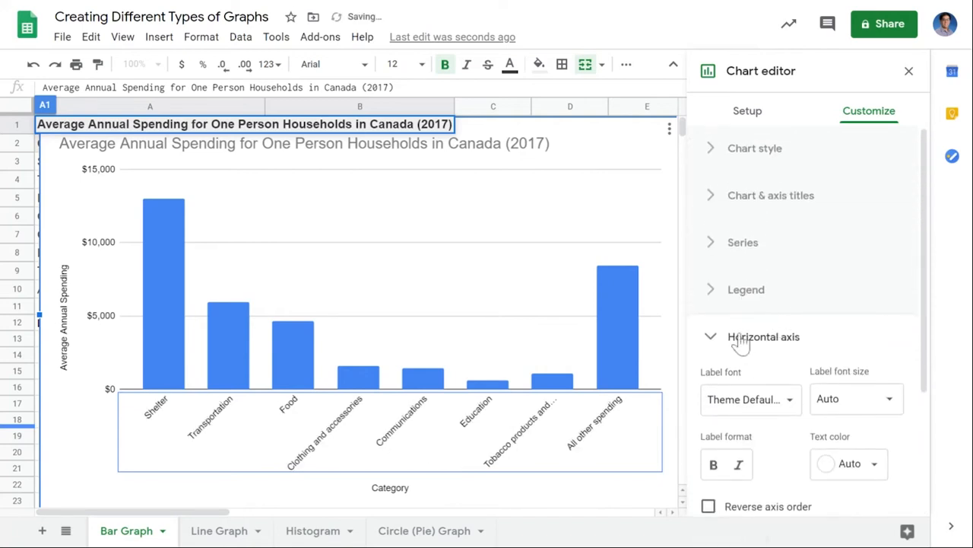
click(745, 337)
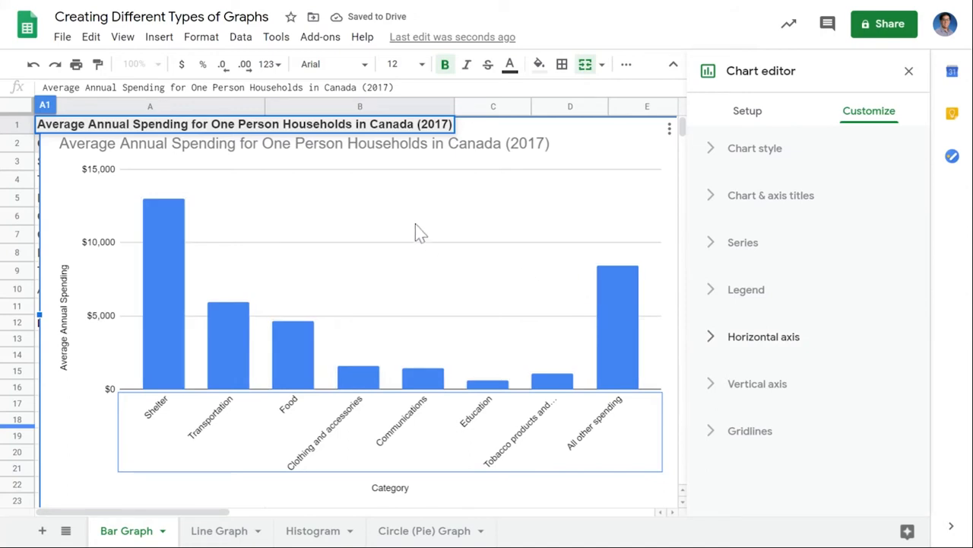
click(801, 295)
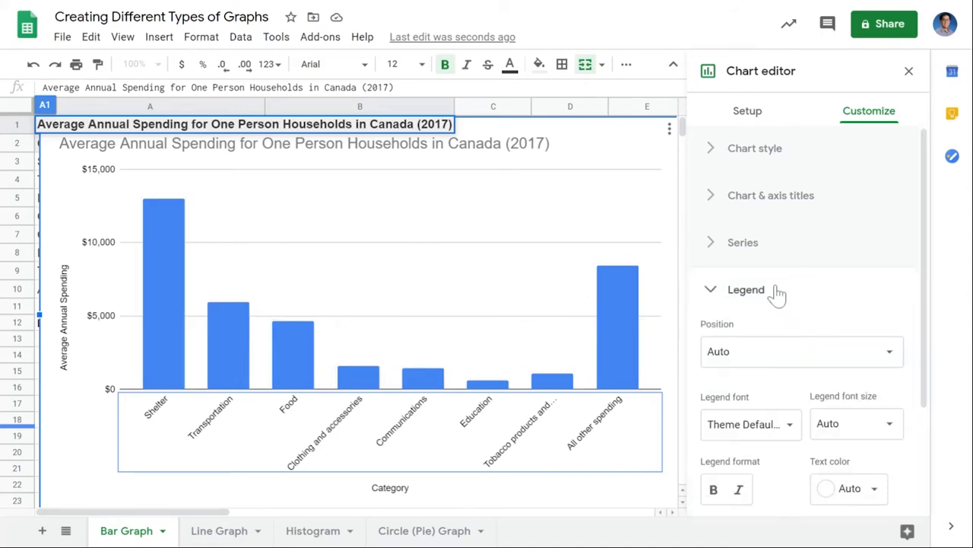
click(772, 292)
click(765, 251)
click(766, 251)
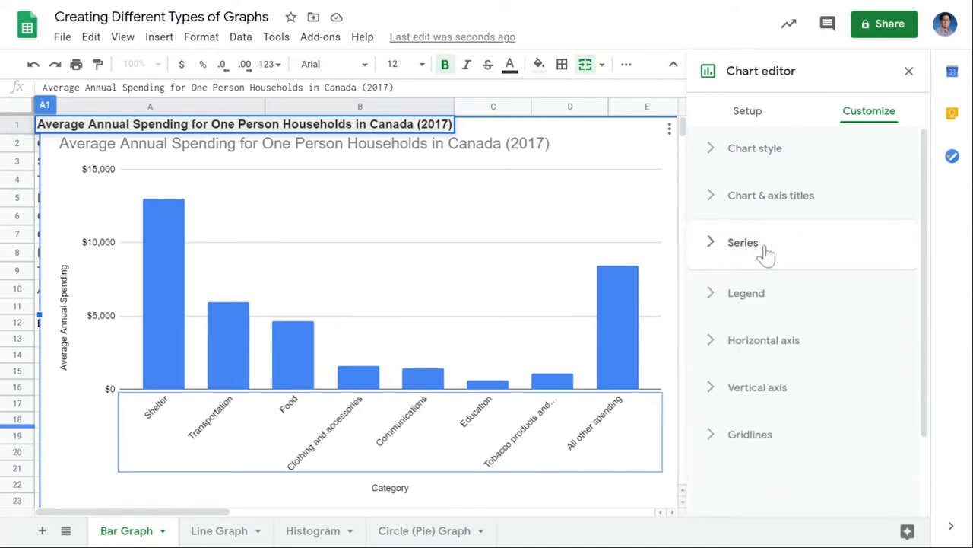
Step: Set the horizontal axis title to "Household Spending Categories" and close the chart editor
click(400, 492)
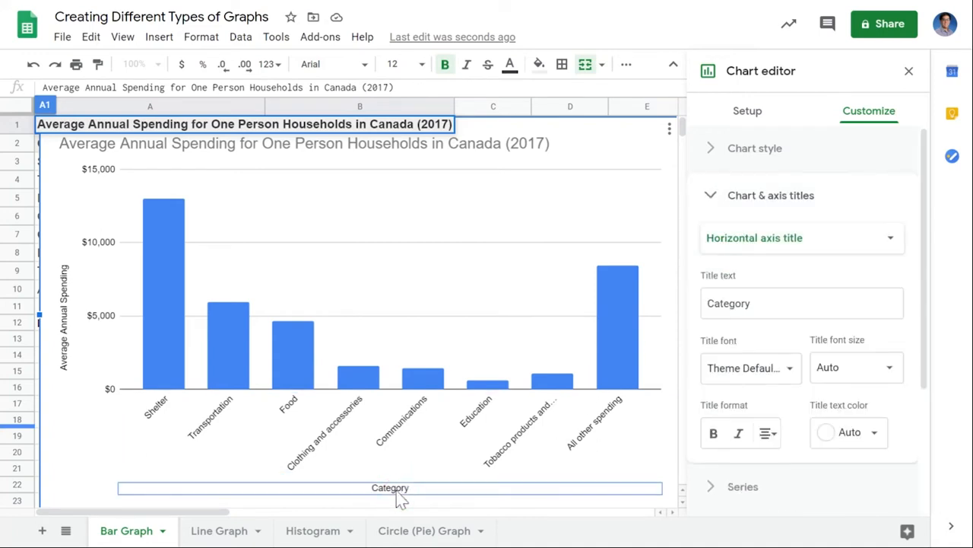
double_click(790, 303)
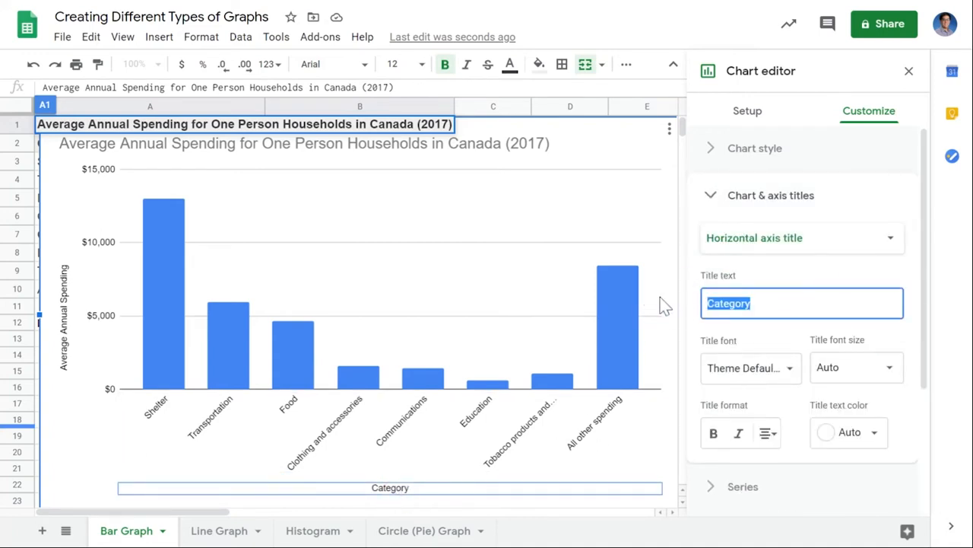
text(Household Spending)
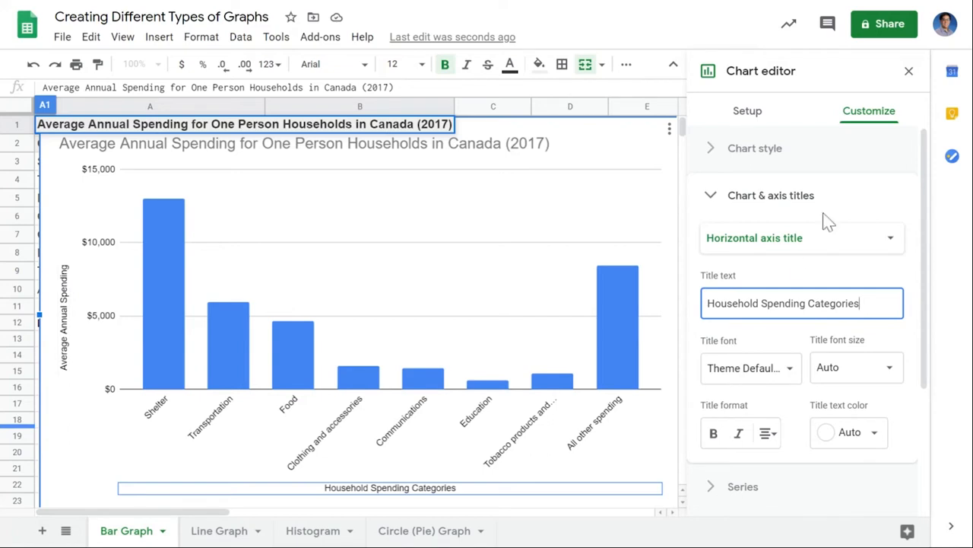
click(908, 72)
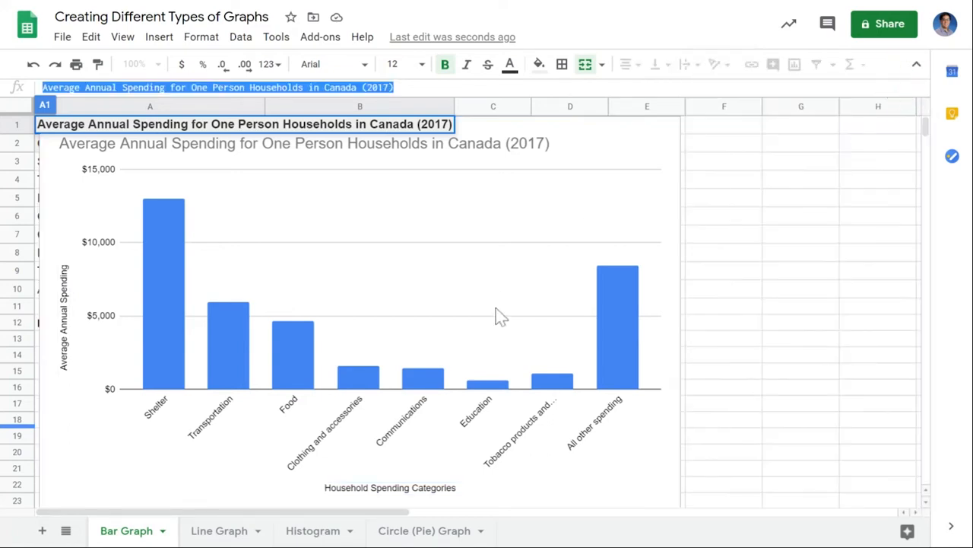
Step: Widen the chart so its right edge reaches into column G
click(613, 476)
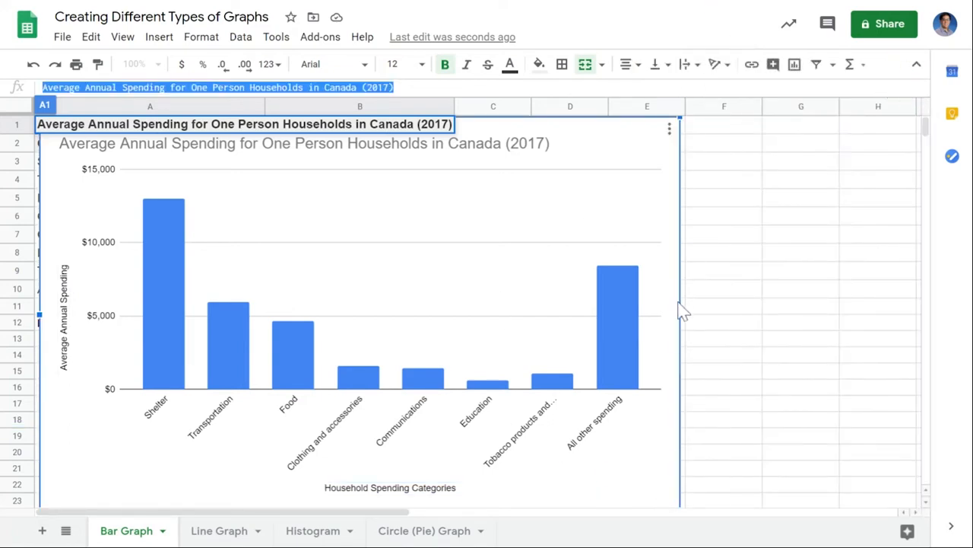
drag(680, 314, 822, 315)
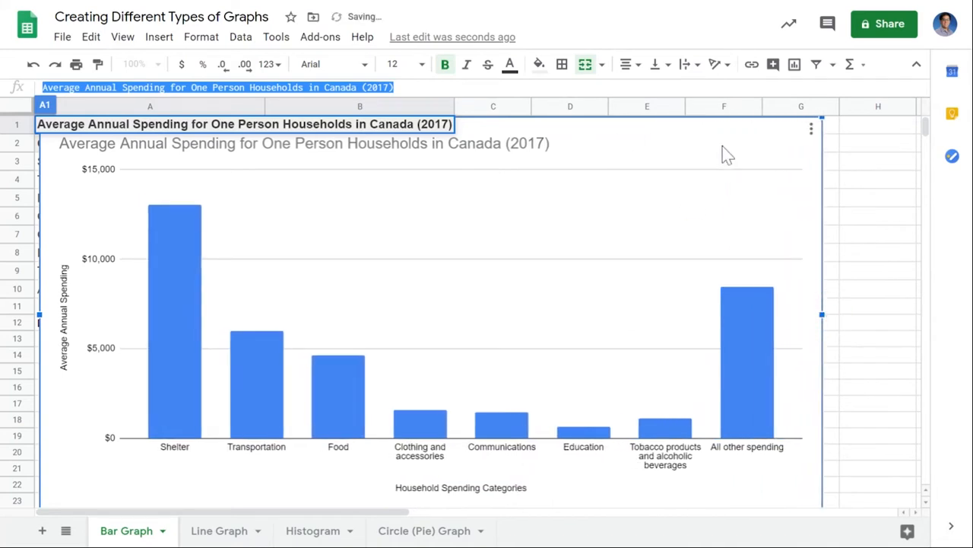
click(812, 129)
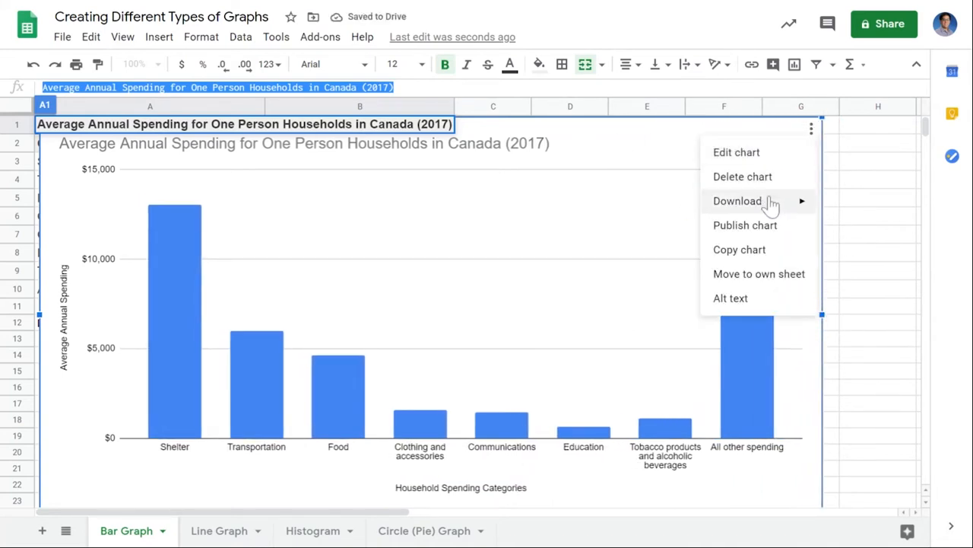
mouse_move(768, 202)
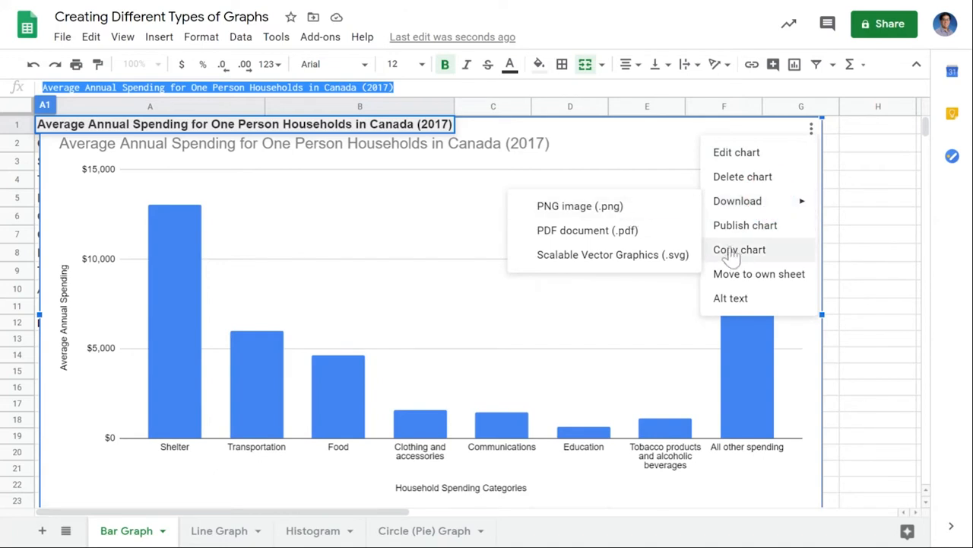
click(575, 129)
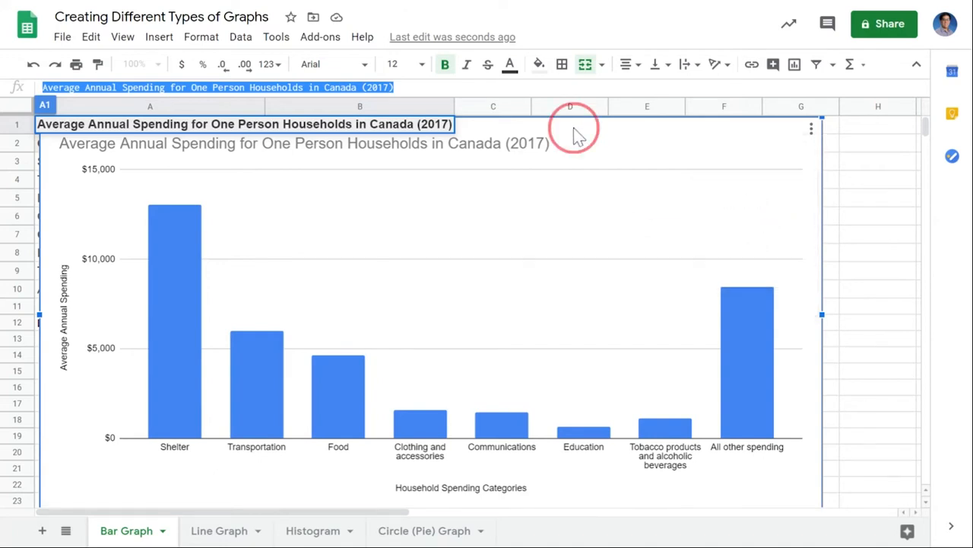
Step: On the Line Graph sheet, insert a chart from the months and average hourly temperatures in A3:B14
click(207, 532)
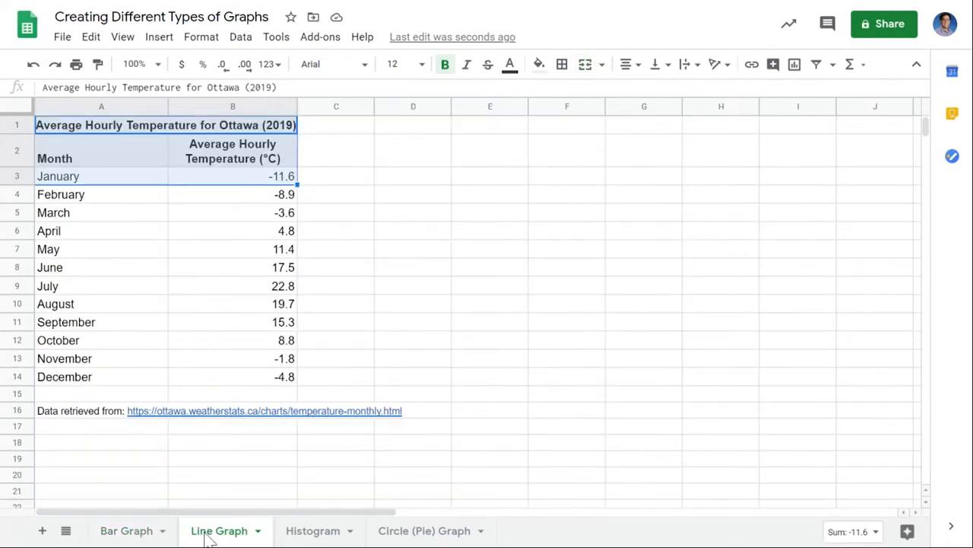
click(281, 304)
click(321, 128)
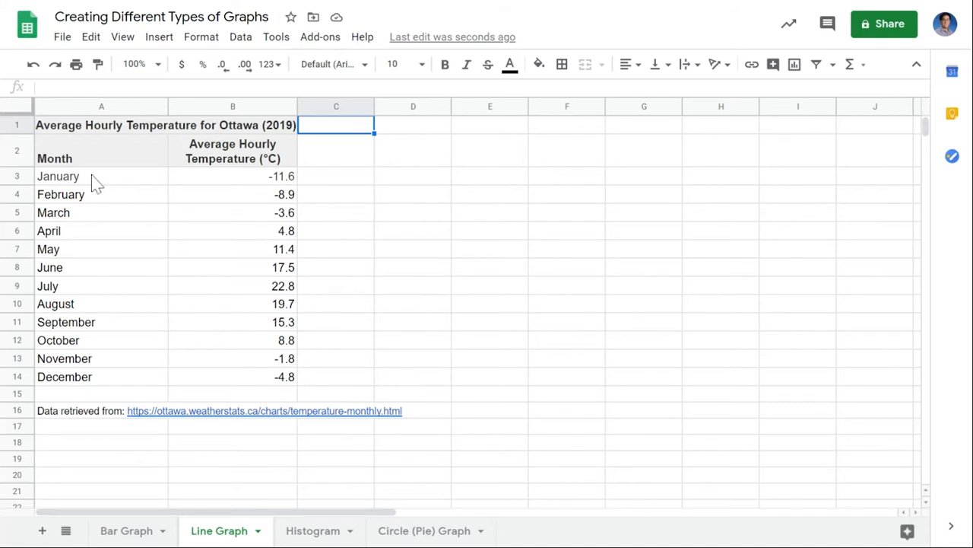
drag(71, 180, 239, 376)
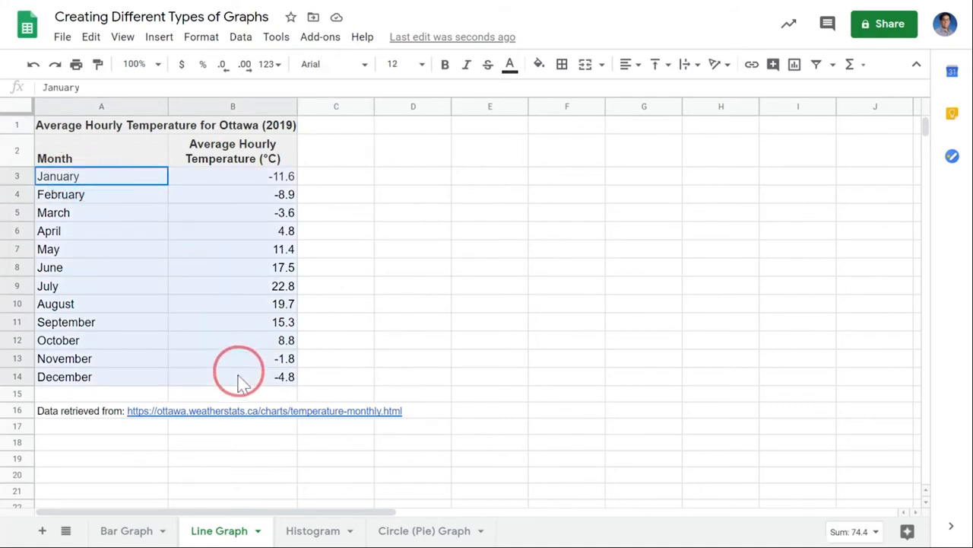
click(172, 44)
click(232, 255)
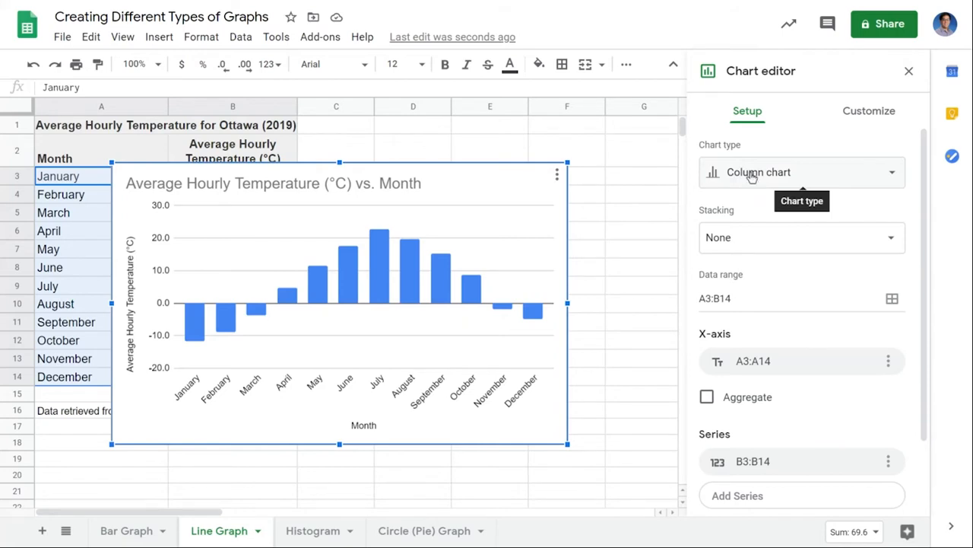
Step: Change the temperature chart to a line chart and enlarge it so its lower corner reaches column G, row 20
click(889, 174)
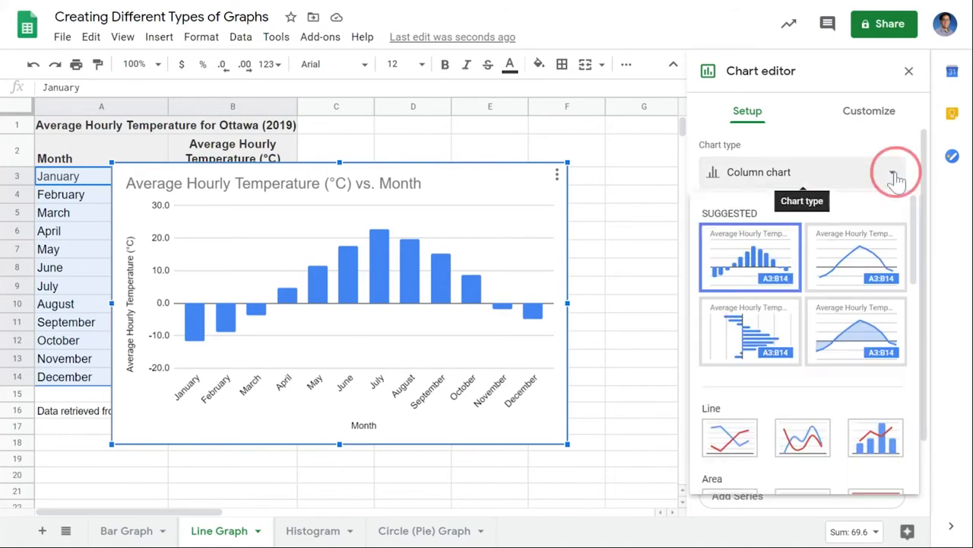
click(839, 269)
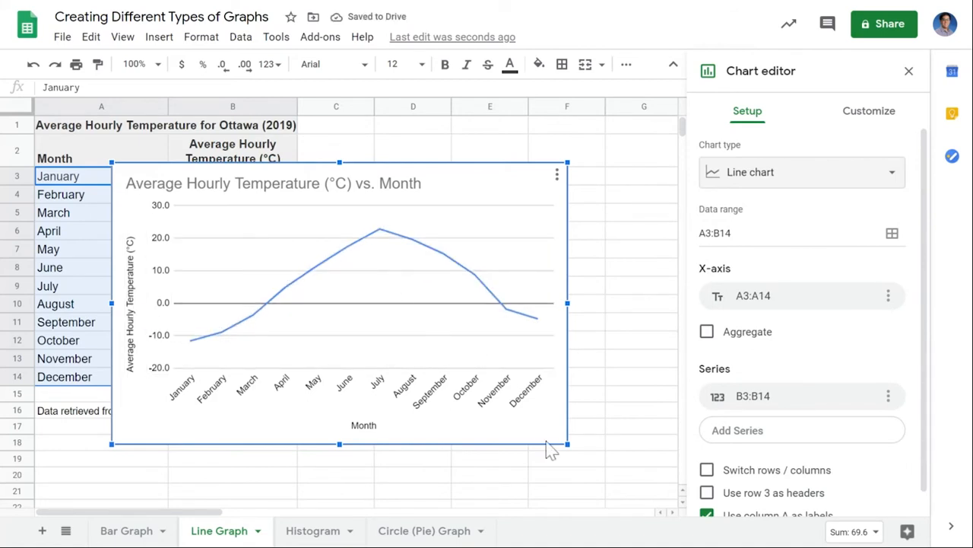
drag(567, 443, 629, 481)
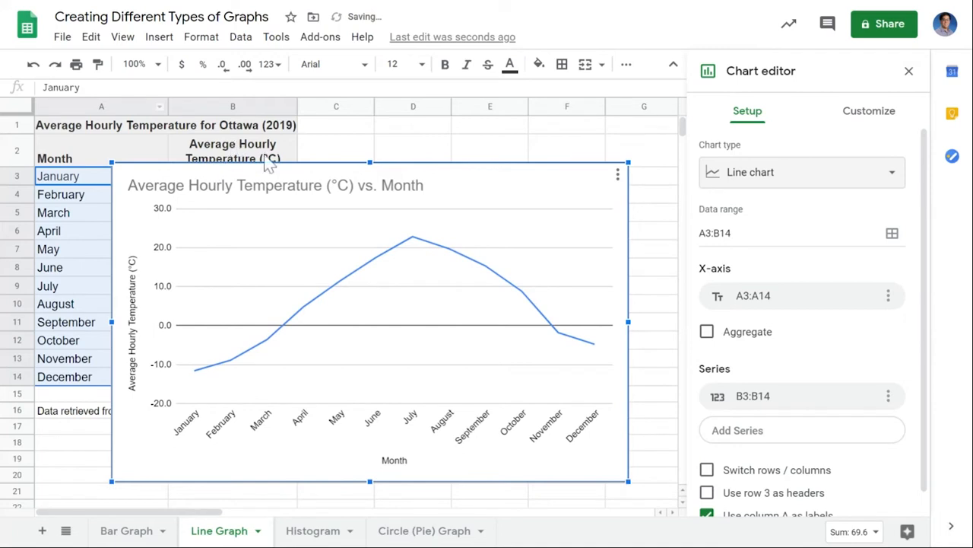
Step: Copy the heading from cell A1 and use it as the chart title: "Average Hourly Temperature for Ottawa (2019)"
click(275, 190)
click(282, 131)
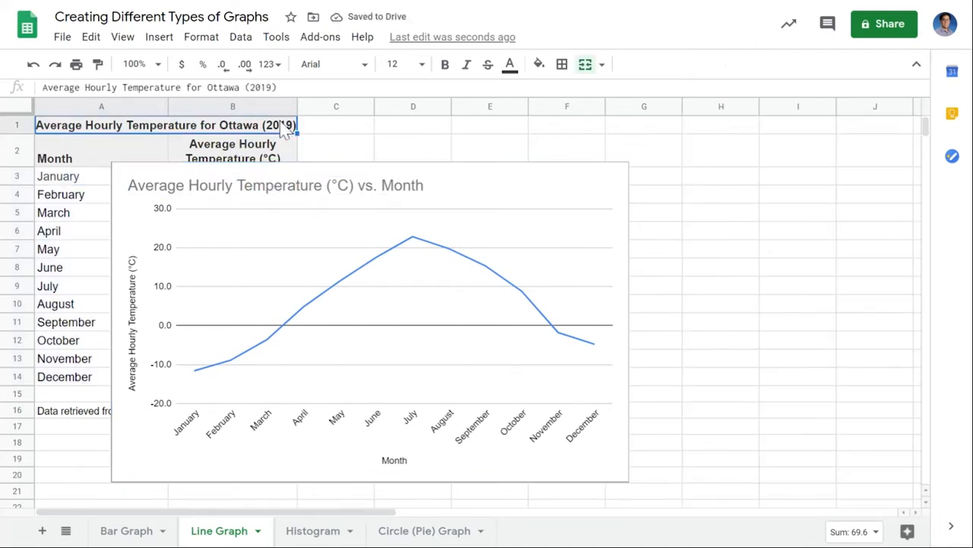
click(310, 87)
drag(310, 88, 3, 73)
key(ctrl+c)
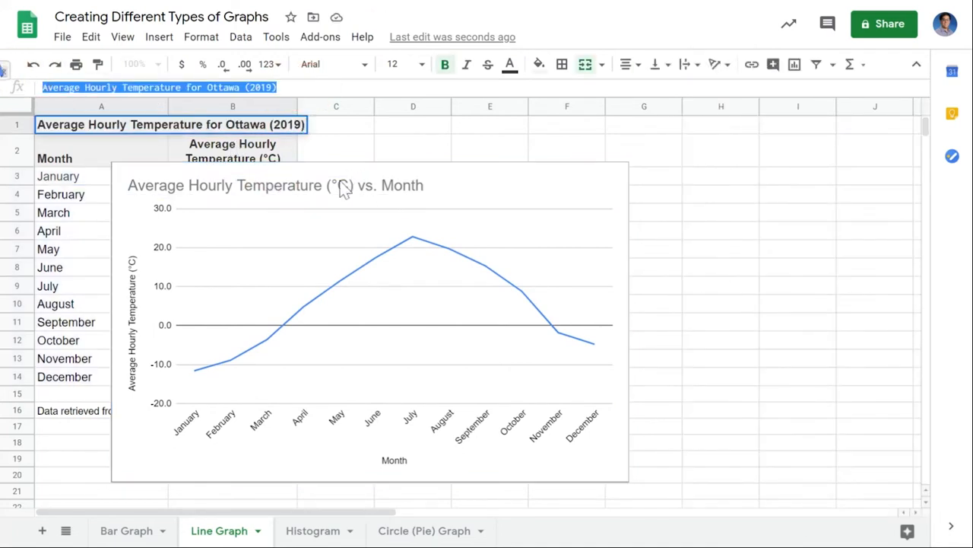
click(337, 183)
double_click(340, 189)
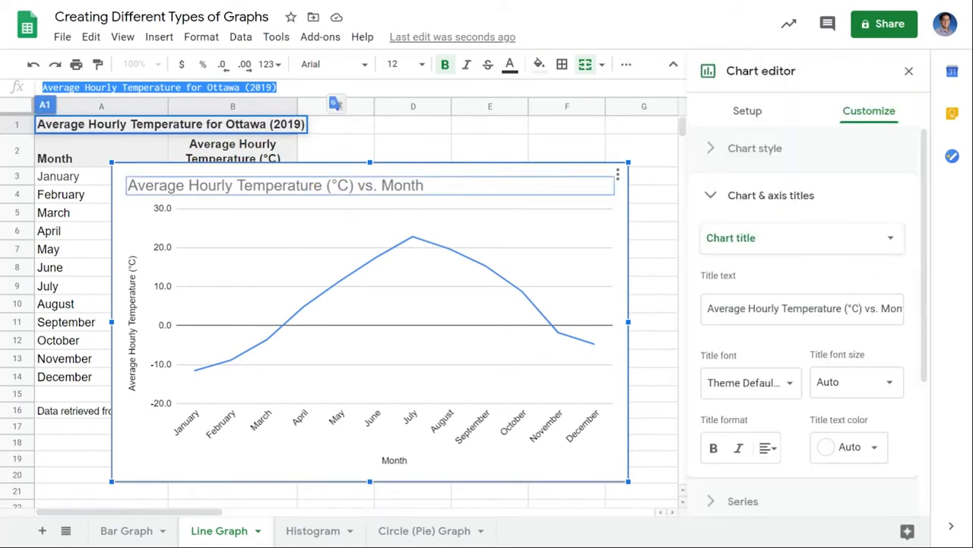
triple_click(833, 308)
key(ctrl+v)
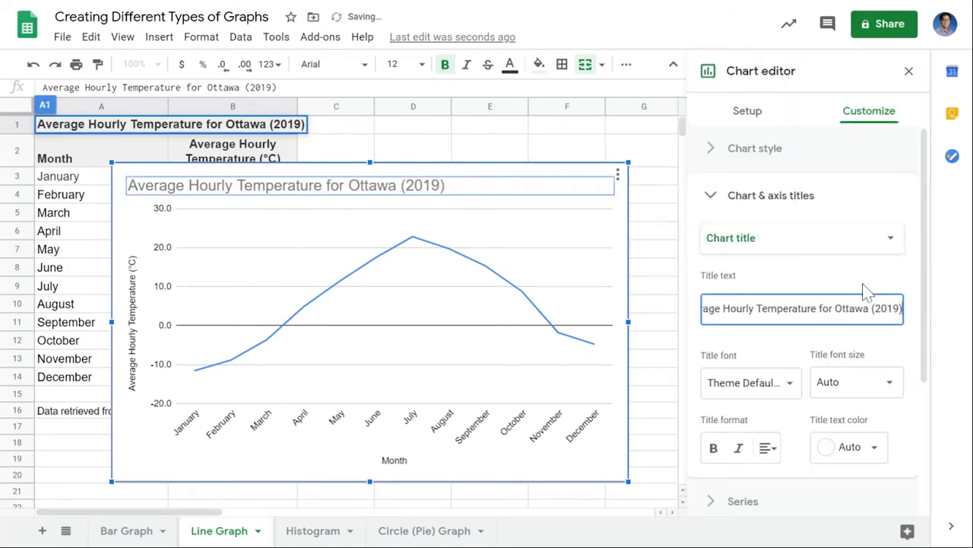
Step: Try the dotted and long-dashed line types on the temperature series and return it to a solid line
click(704, 196)
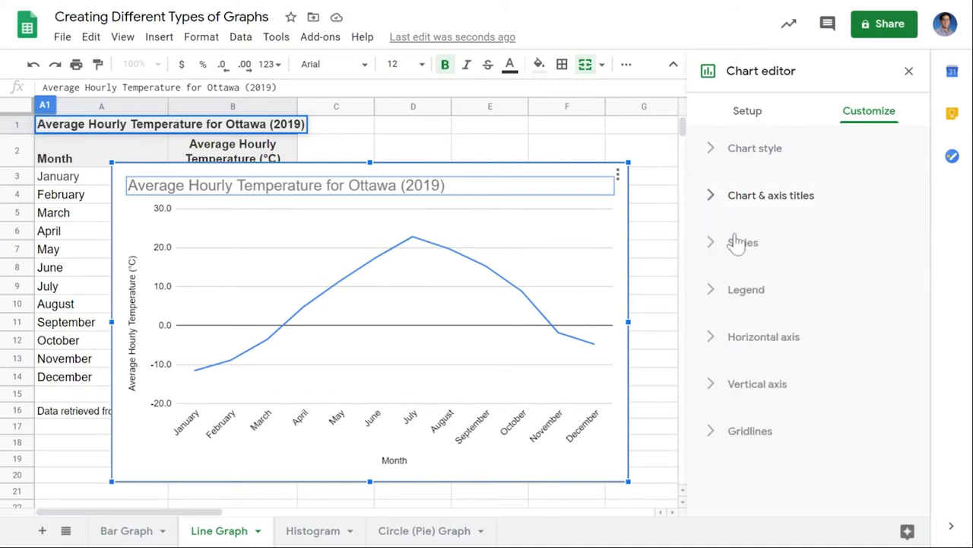
click(480, 267)
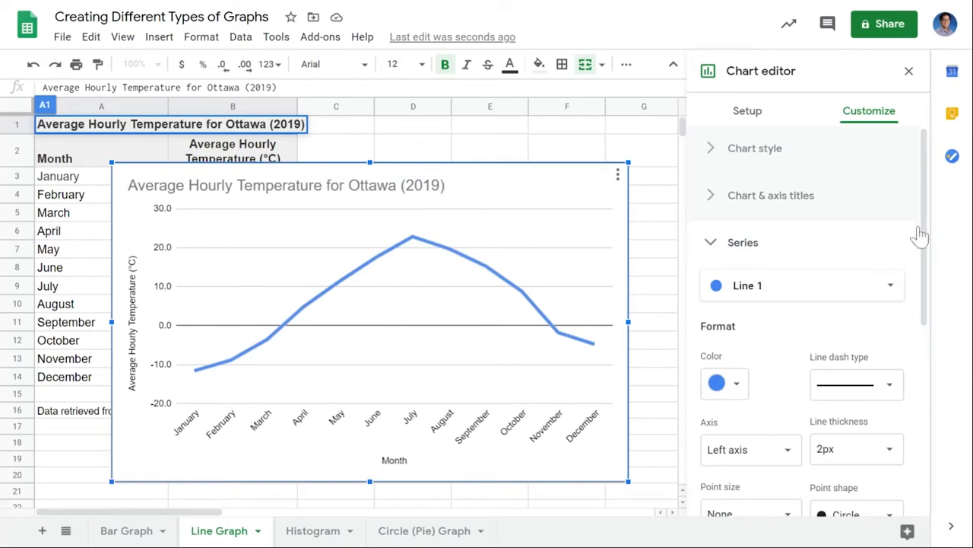
scroll(795, 357, down, 1)
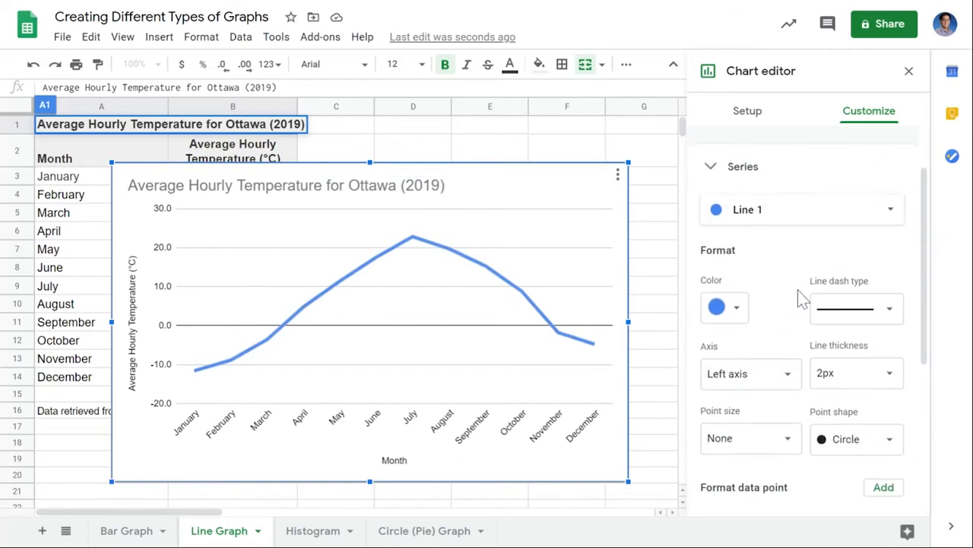
click(893, 319)
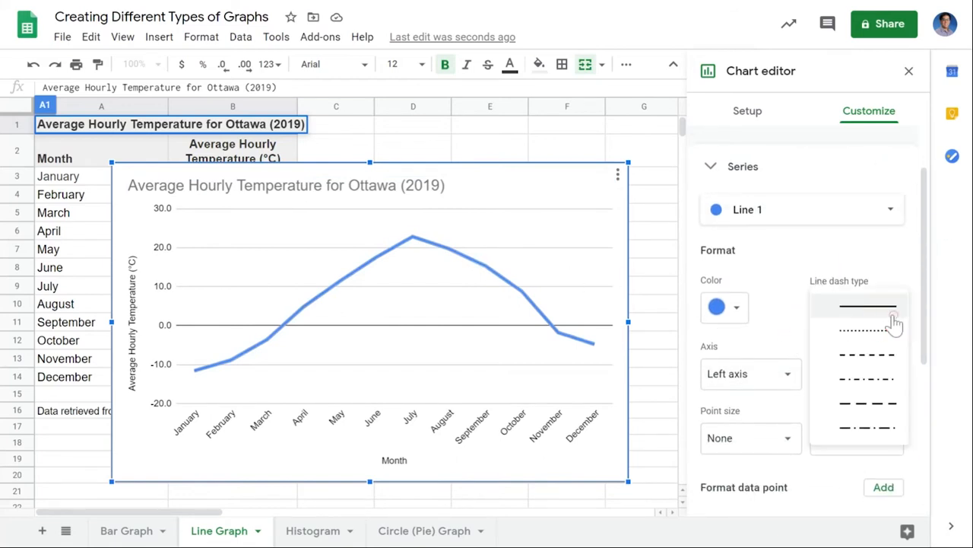
click(894, 327)
click(893, 316)
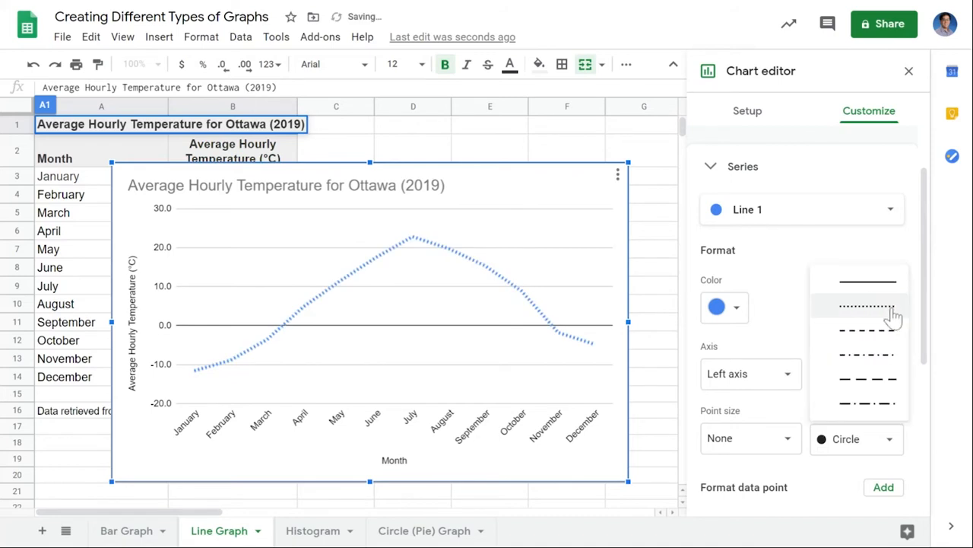
click(876, 377)
click(877, 318)
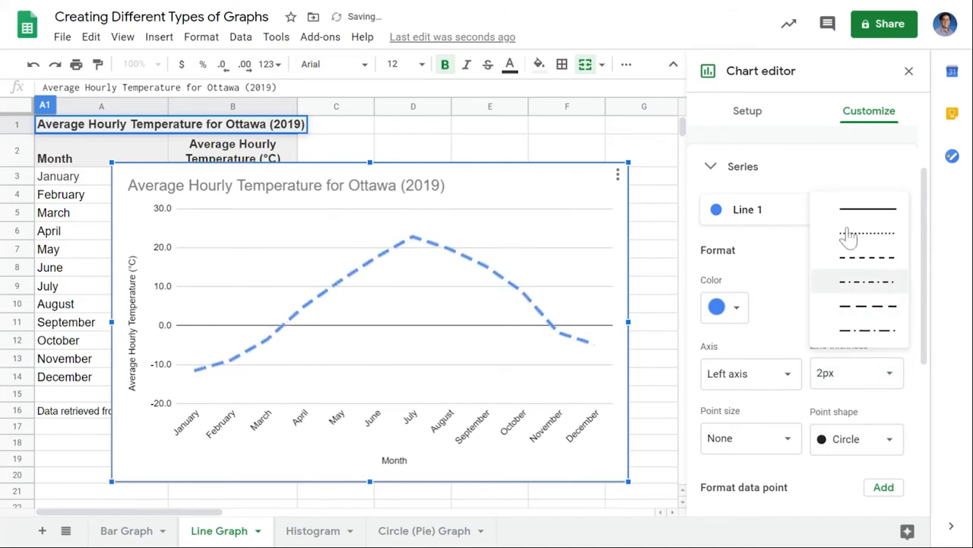
click(865, 207)
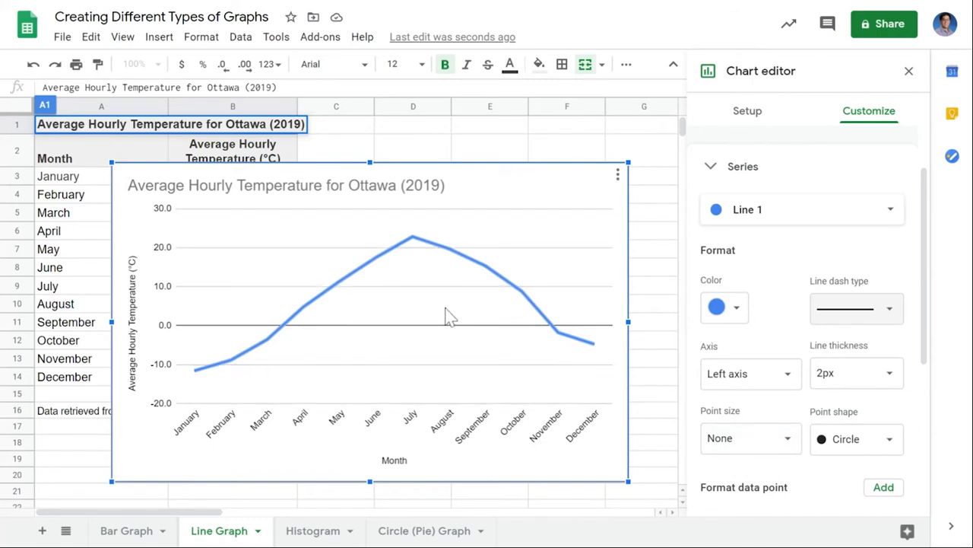
Step: Set the temperature line's point size to 7px and add data labels to the series
click(787, 438)
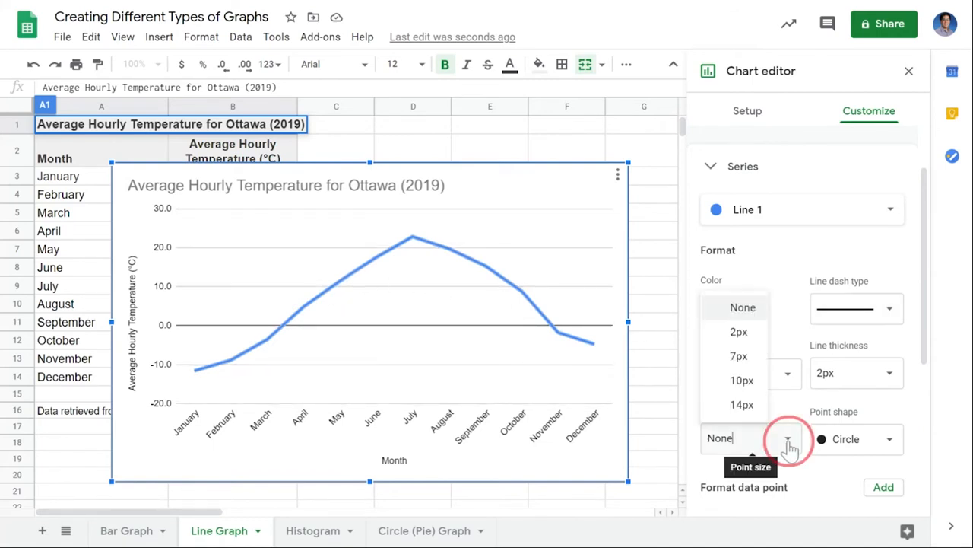
click(747, 357)
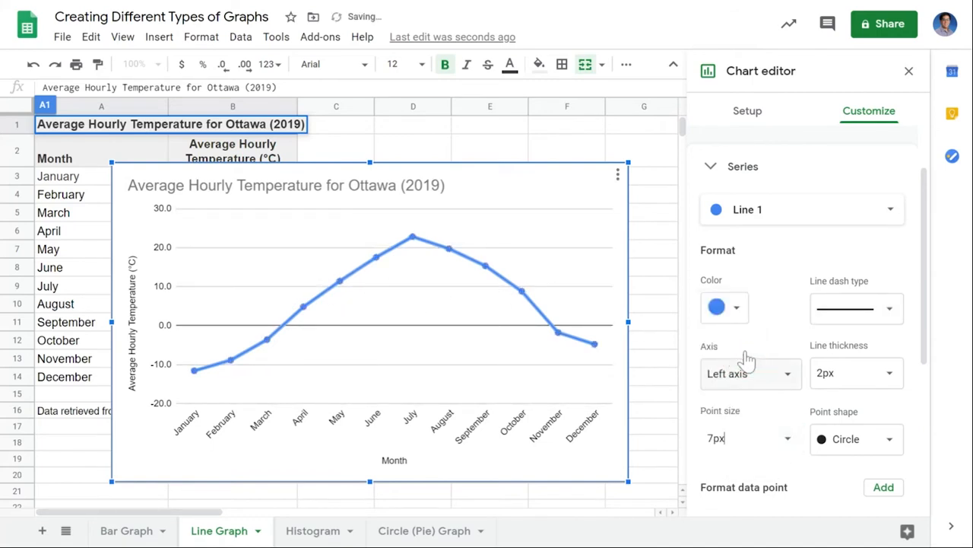
click(197, 373)
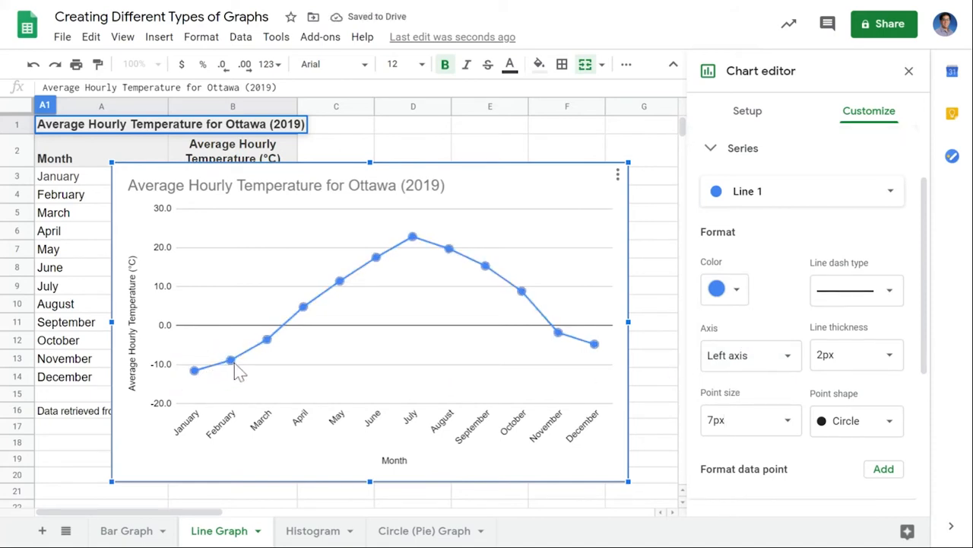
scroll(829, 342, down, 2)
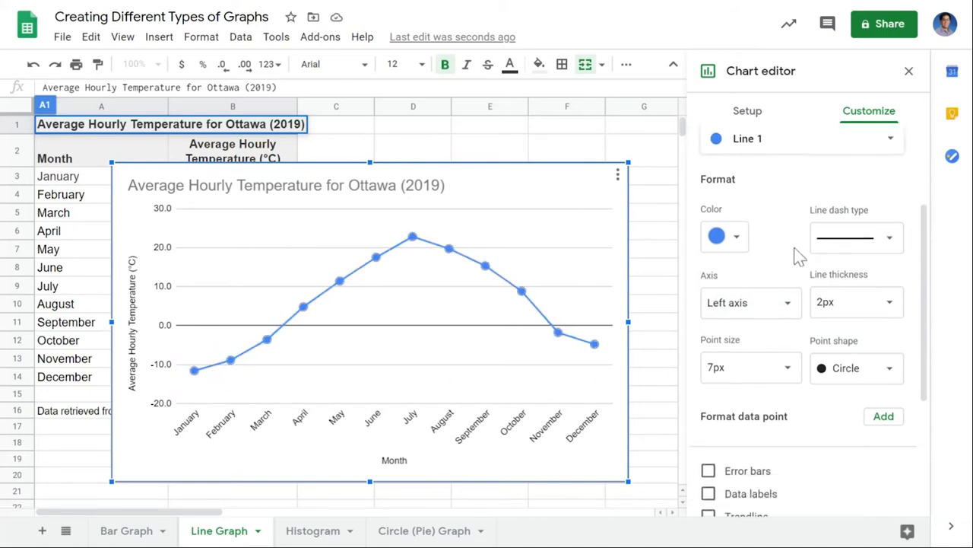
scroll(794, 424, down, 2)
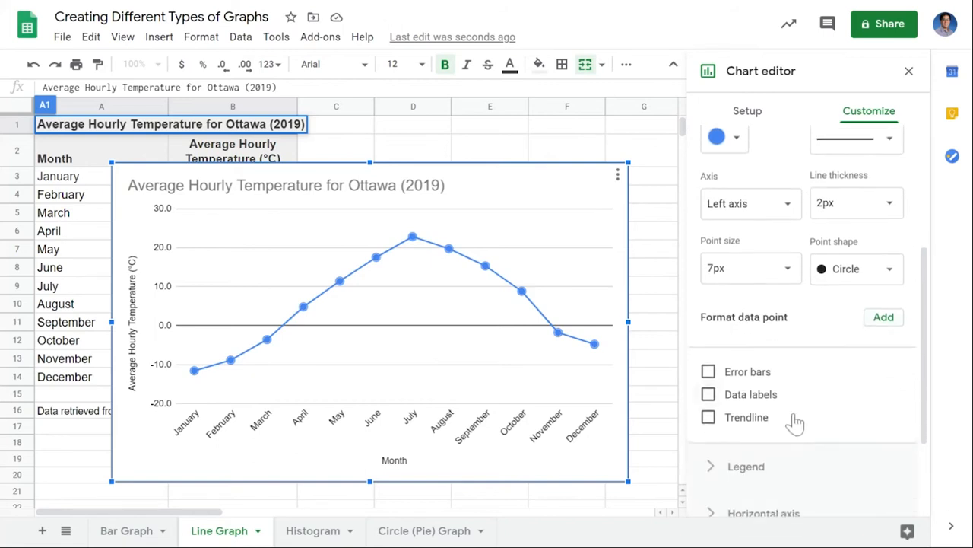
click(751, 397)
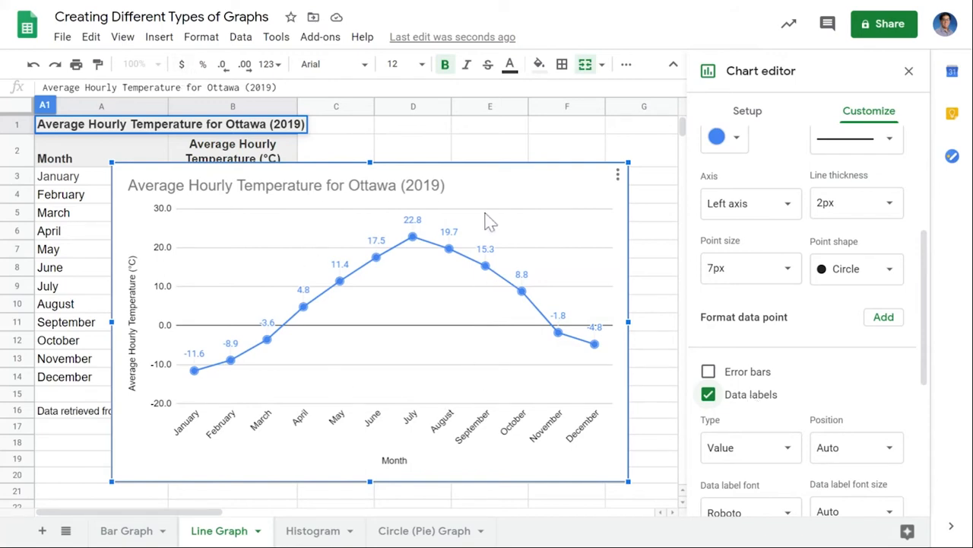
Step: On the Histogram sheet, insert a chart from the student numbers and grades in A3:B17
click(315, 532)
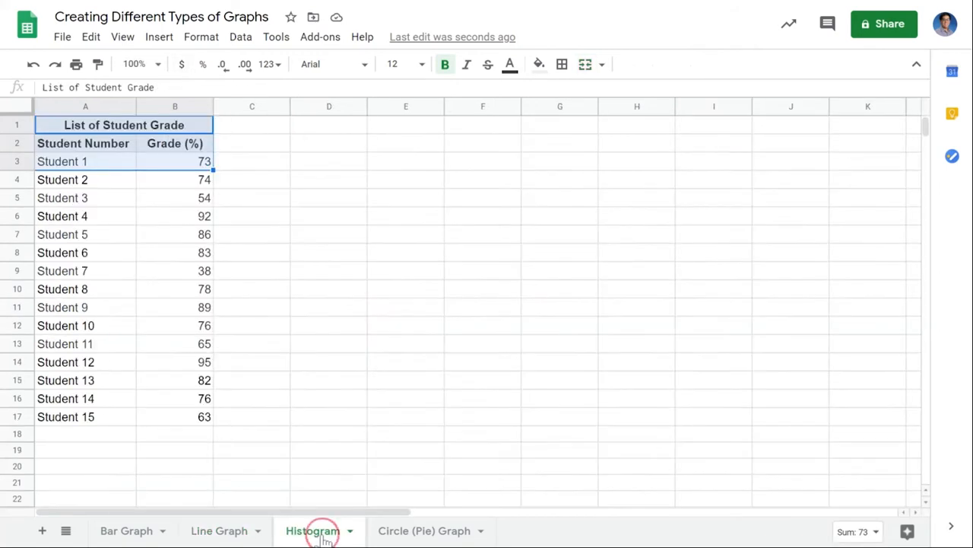
click(272, 222)
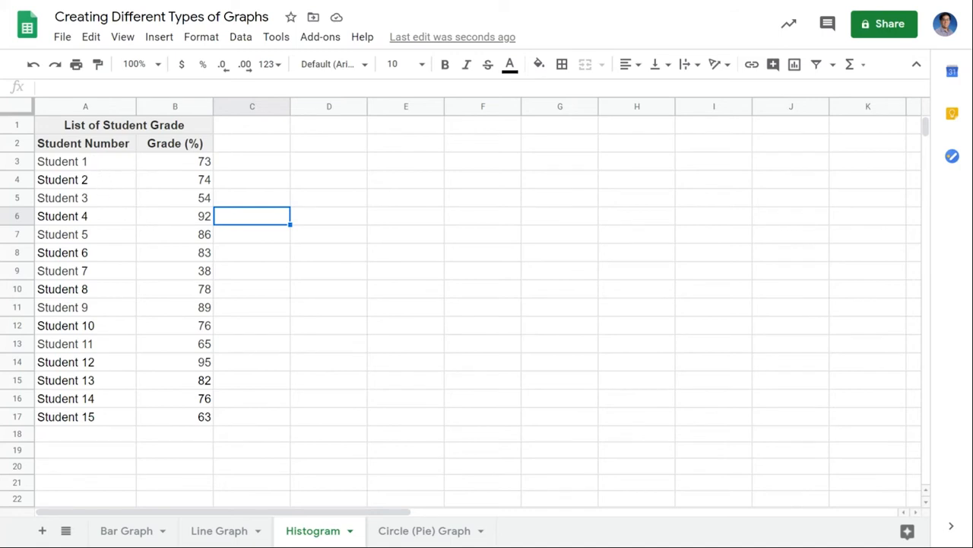
drag(84, 161, 207, 415)
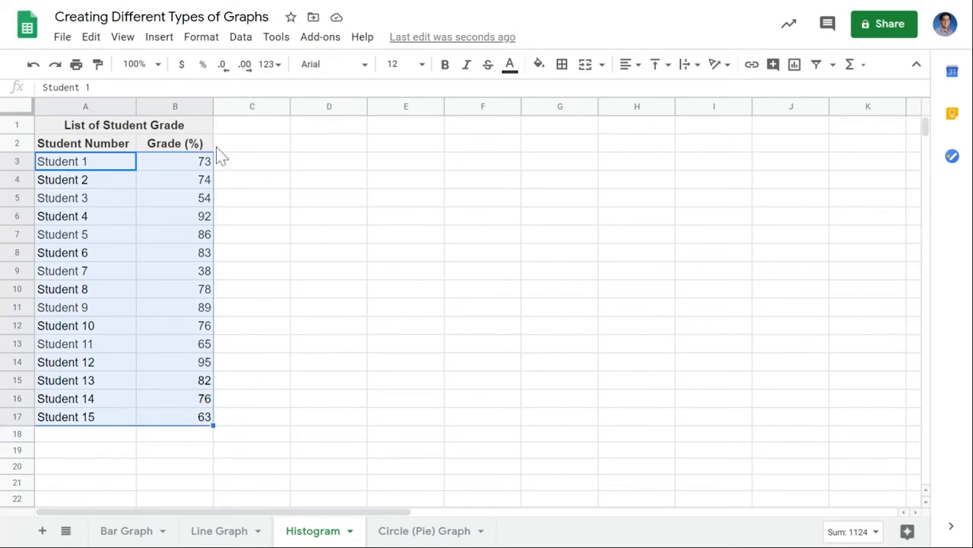
click(162, 37)
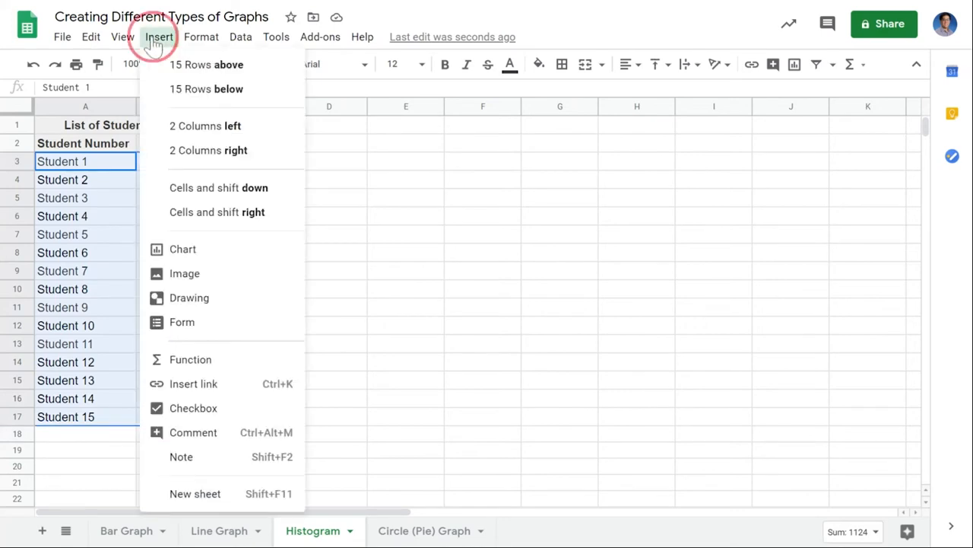
click(226, 253)
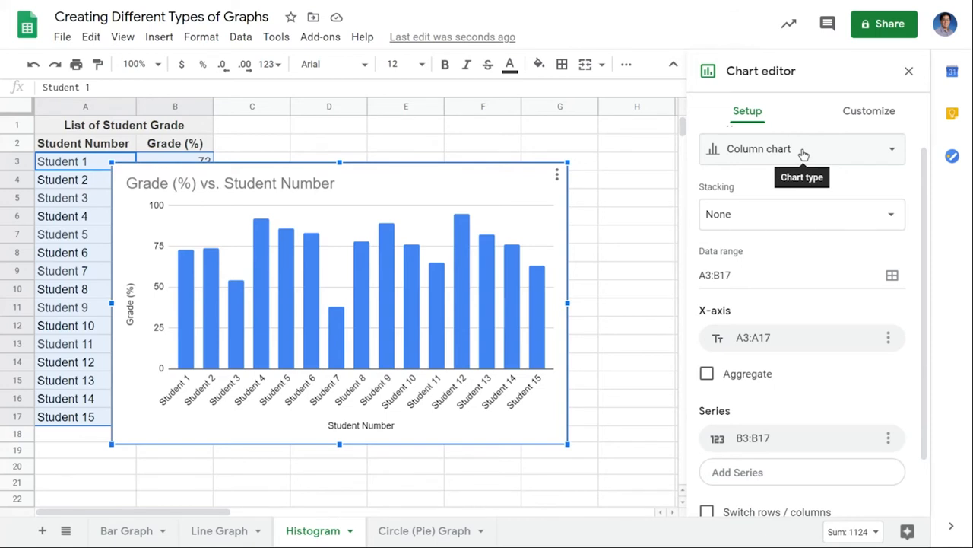
Step: Change the student grades chart from a column chart to a histogram chart
click(877, 156)
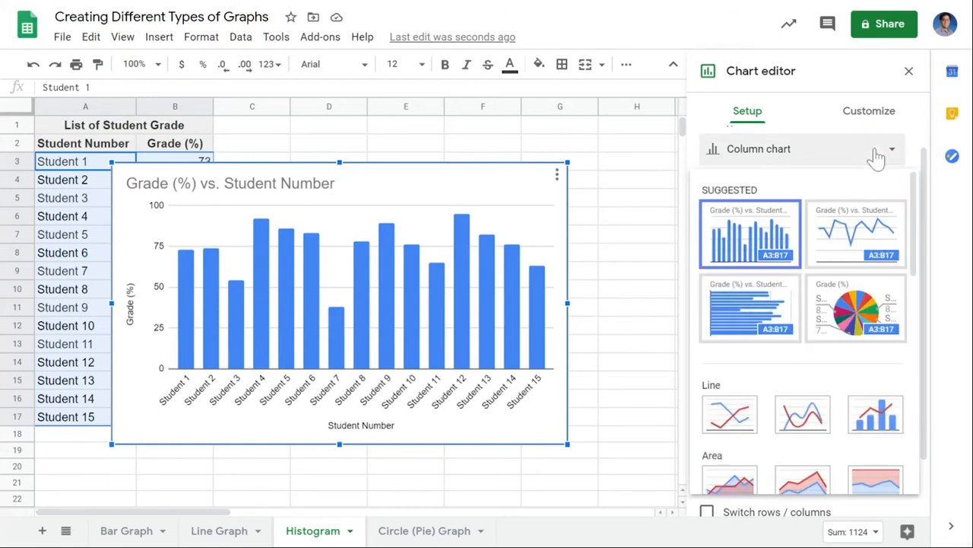
scroll(843, 273, down, 5)
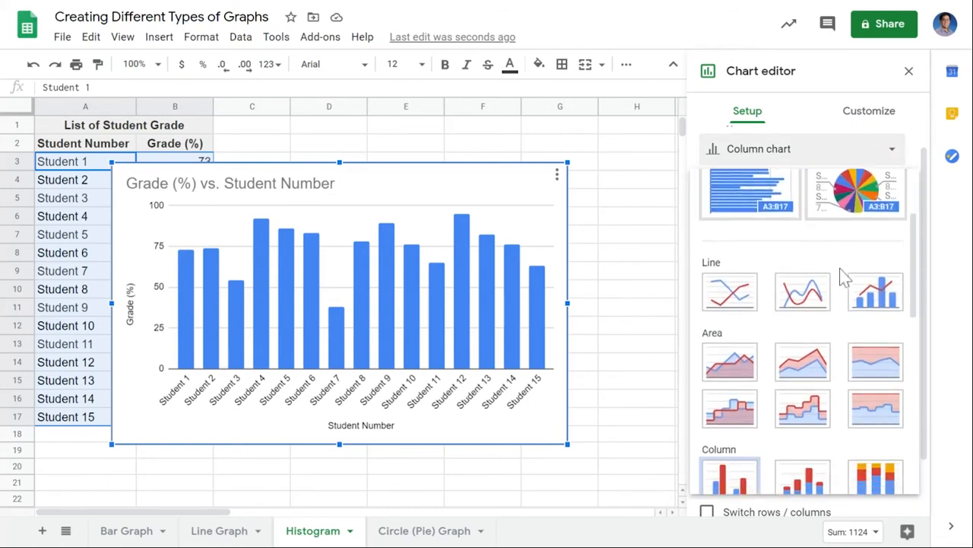
scroll(843, 276, down, 3)
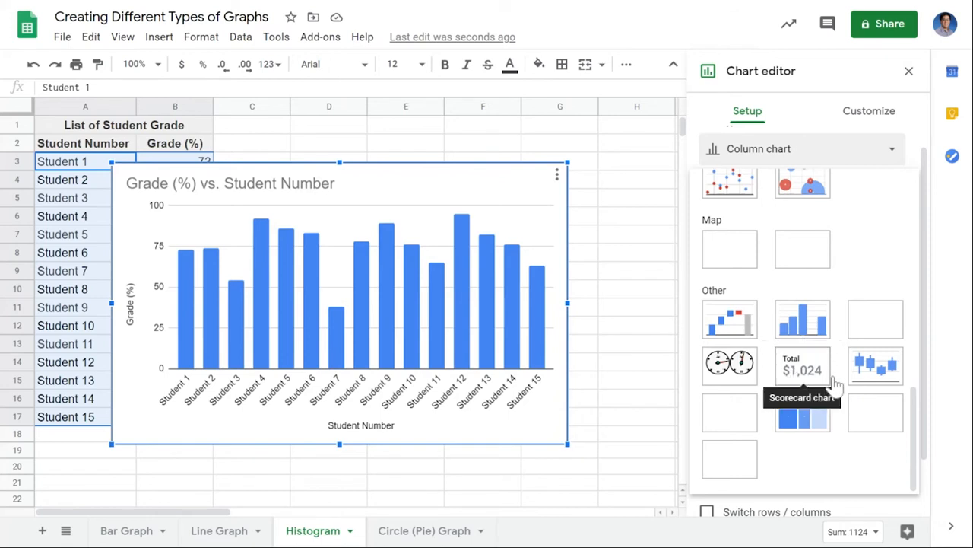
click(802, 329)
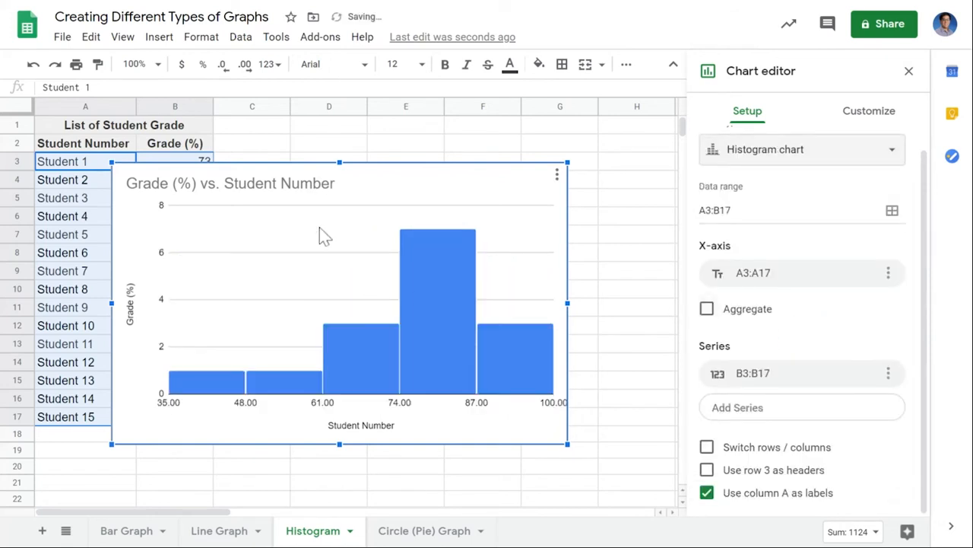
Step: Set the histogram's chart title to "Distribution of Student FInal Grades (%)" and its vertical axis title to "Frequency"
click(342, 191)
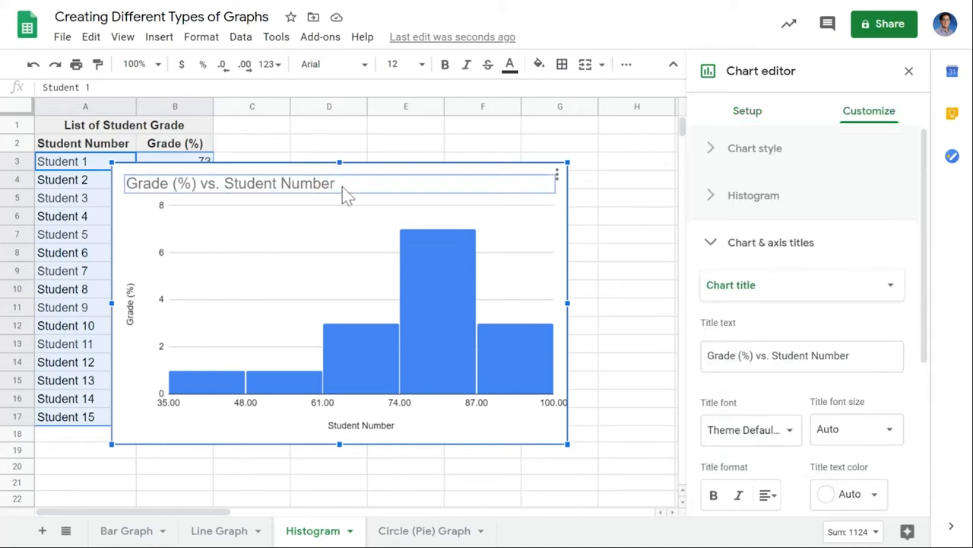
drag(875, 356, 631, 365)
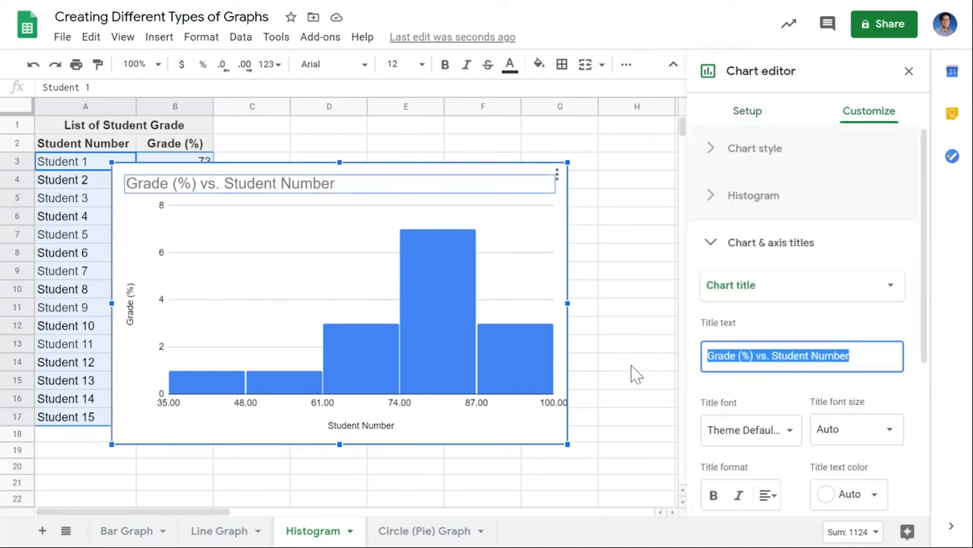
text(Distribution )
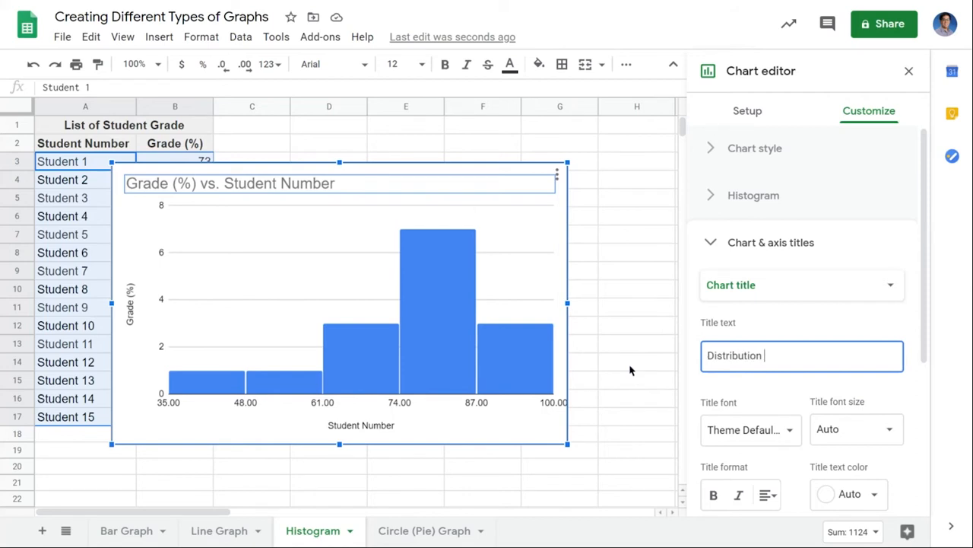
text(of Student FInal Grades (%)
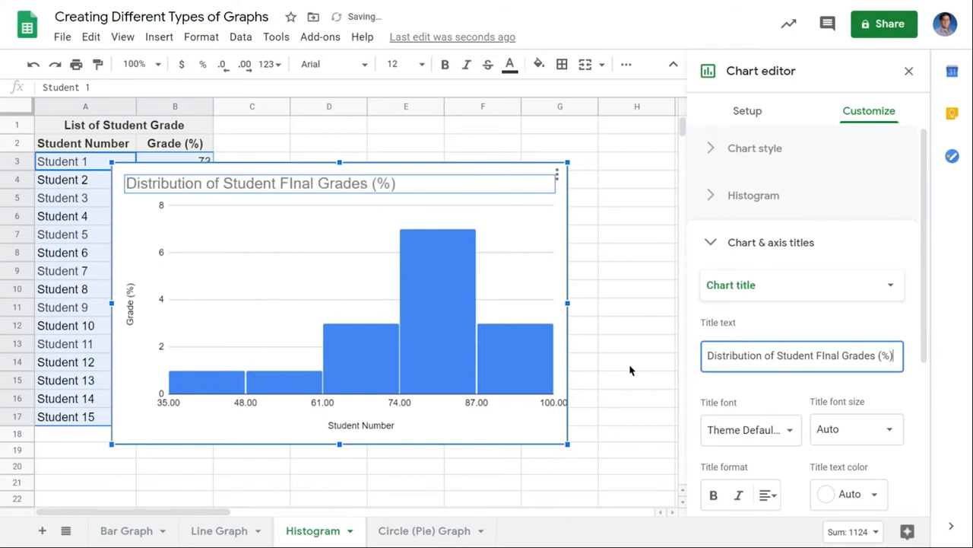
click(131, 303)
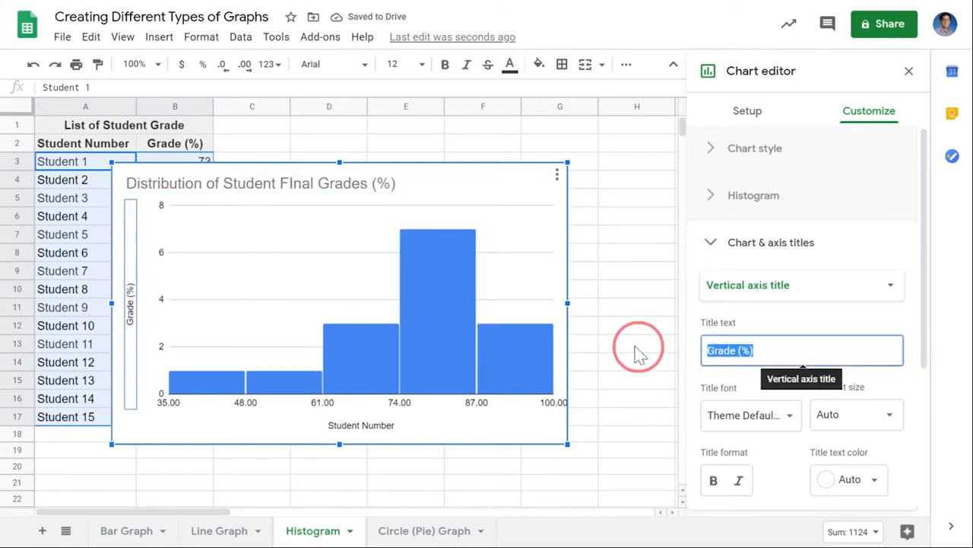
text(Freq)
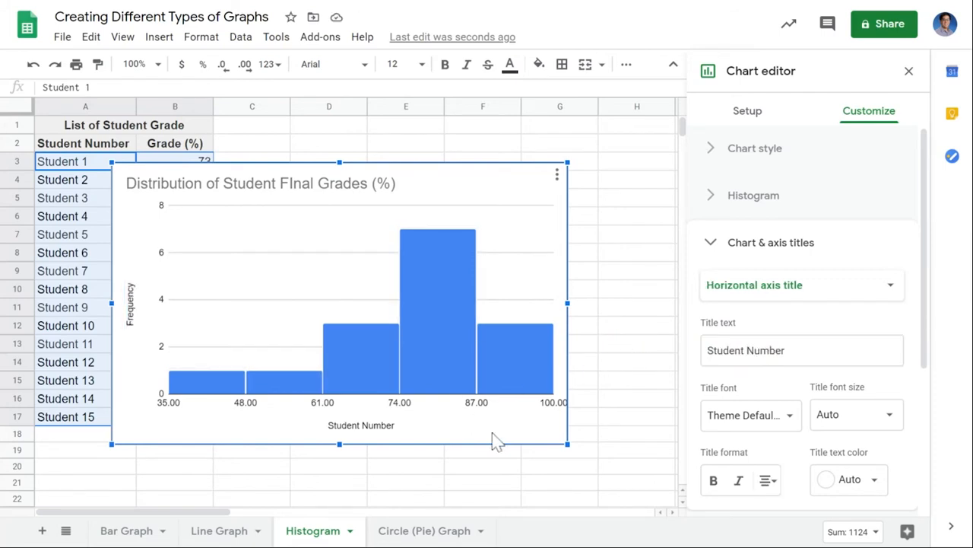
Step: Set the histogram's horizontal axis title to "Grade" and widen the chart to about column H
click(374, 425)
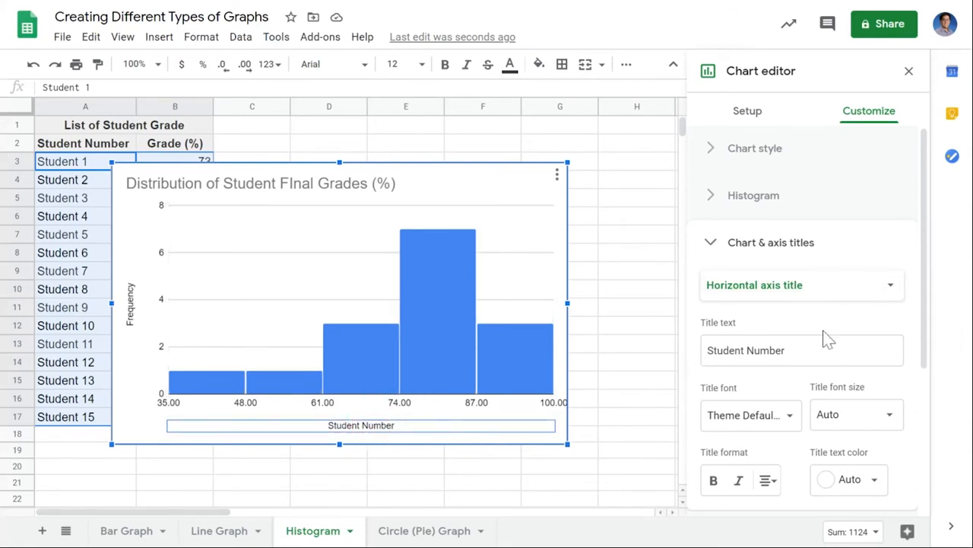
drag(828, 339, 591, 344)
text(Grade)
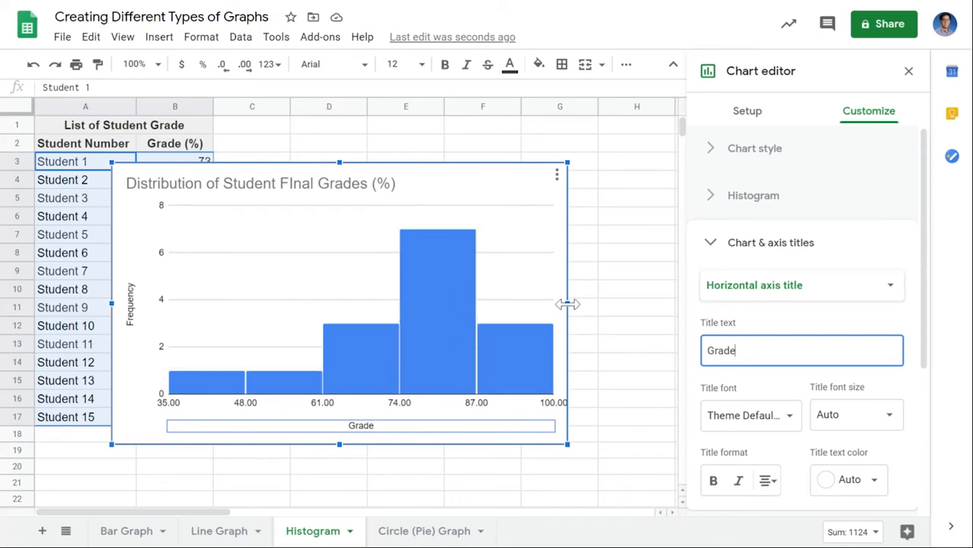
drag(568, 303, 656, 302)
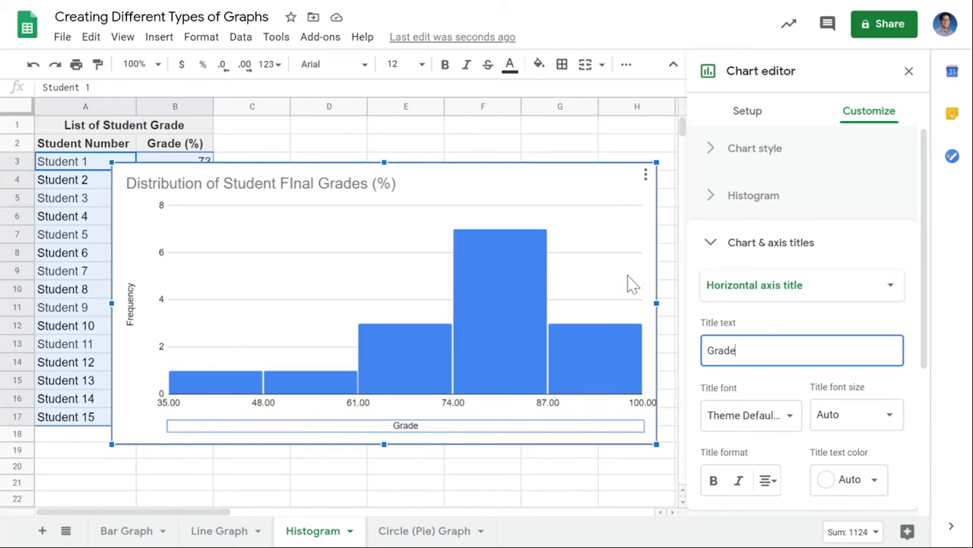
Step: Try a histogram bucket size of 5, and settle on a bucket size of 10
click(532, 408)
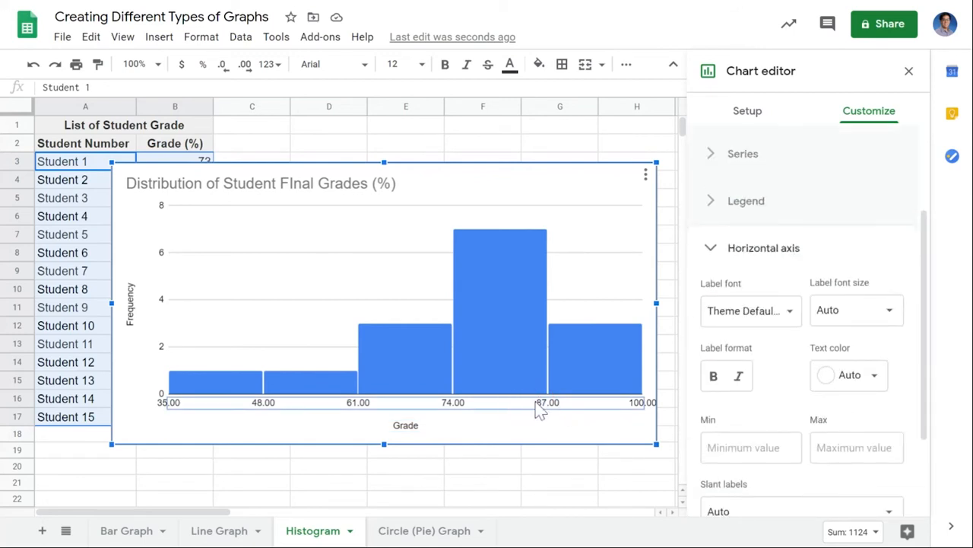
click(711, 254)
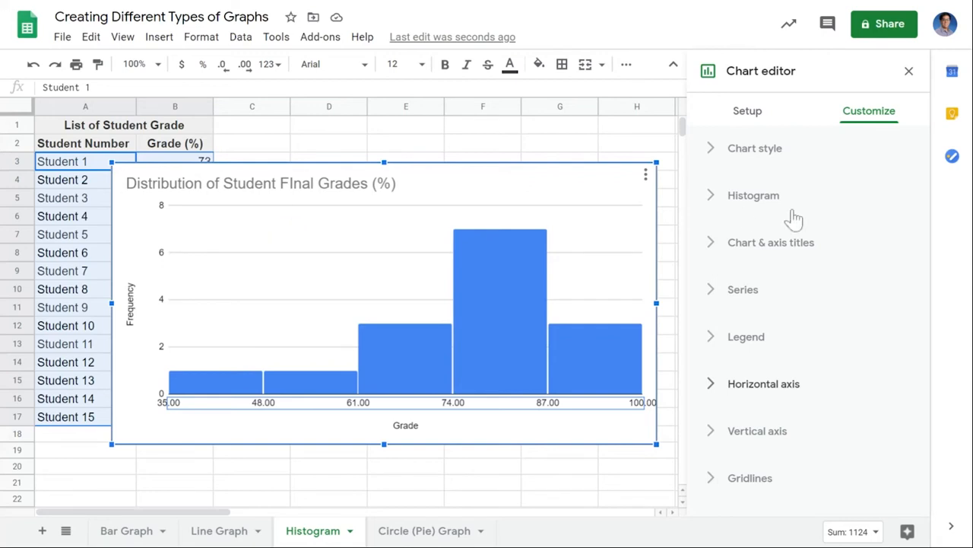
click(756, 202)
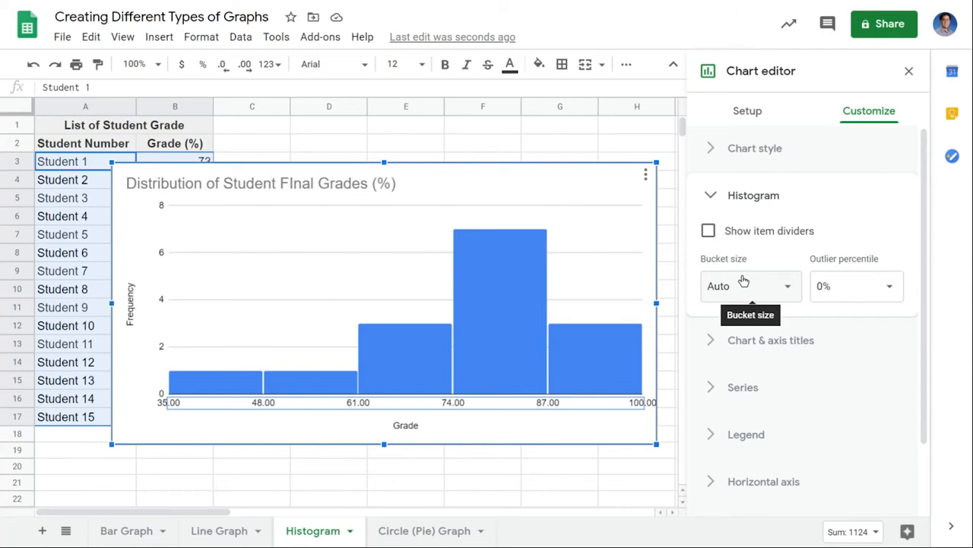
click(786, 292)
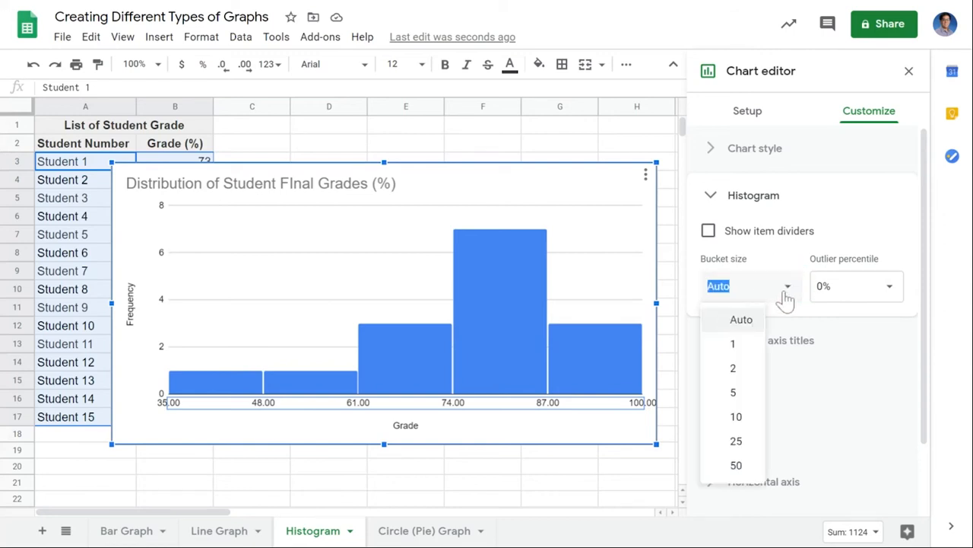
click(735, 394)
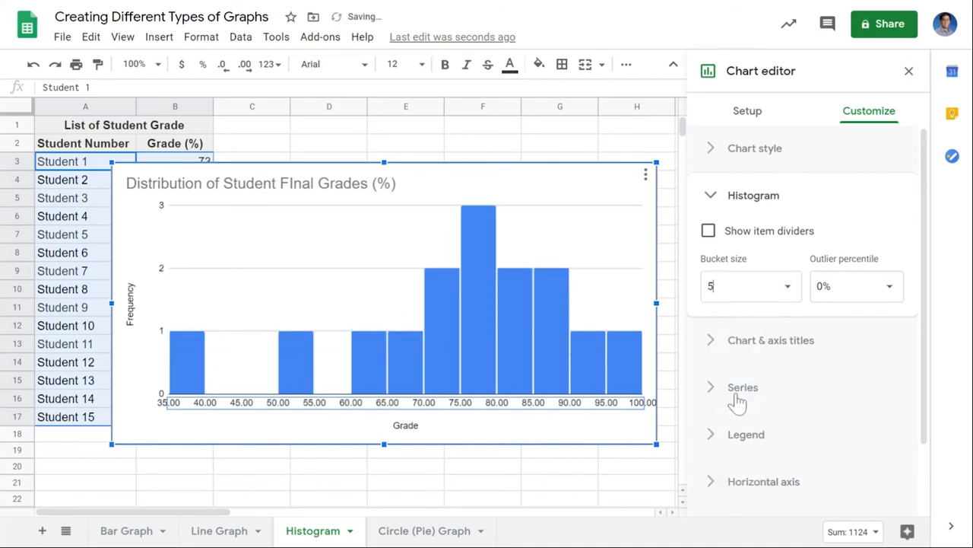
click(791, 296)
click(741, 415)
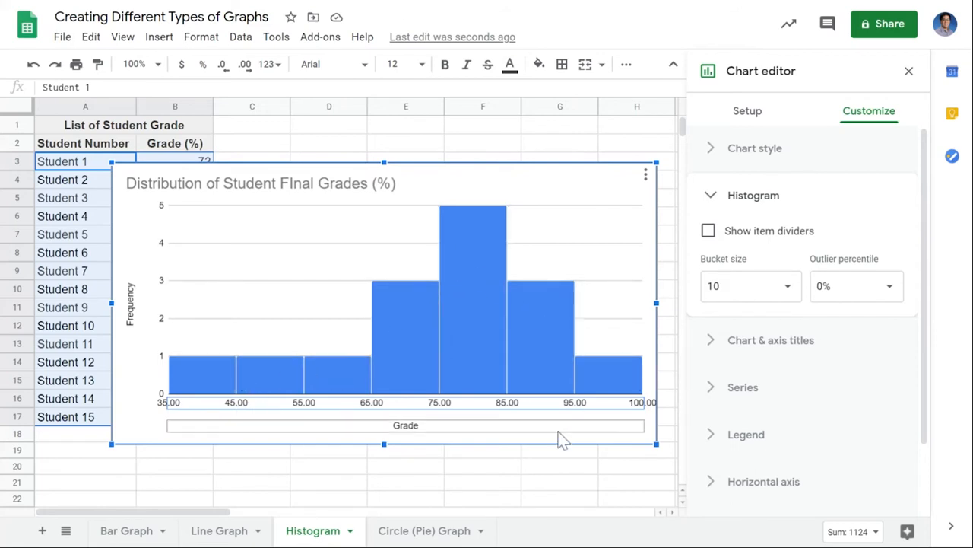
Step: Correct the capital "I" in the histogram's chart title so the word reads "Final"
click(308, 186)
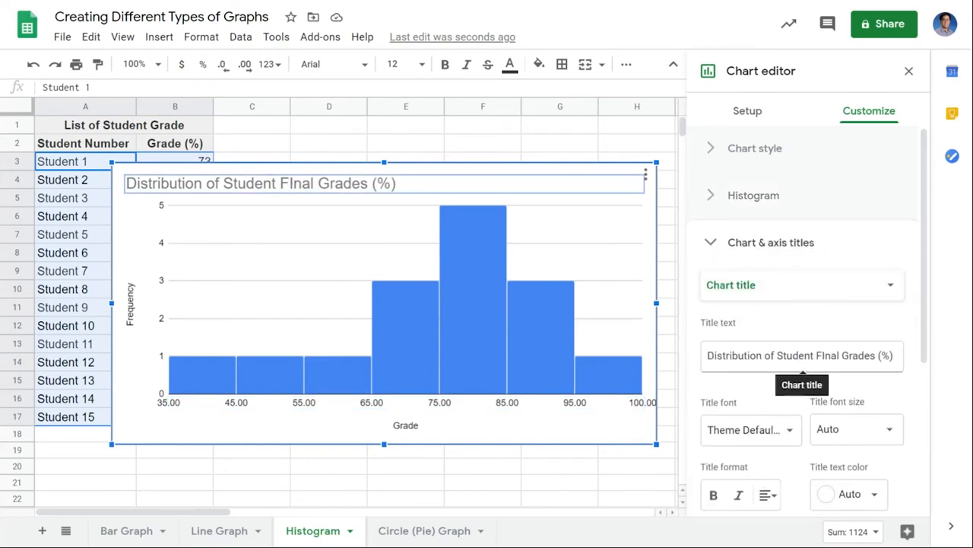
click(800, 356)
key(BackSpace)
text(i)
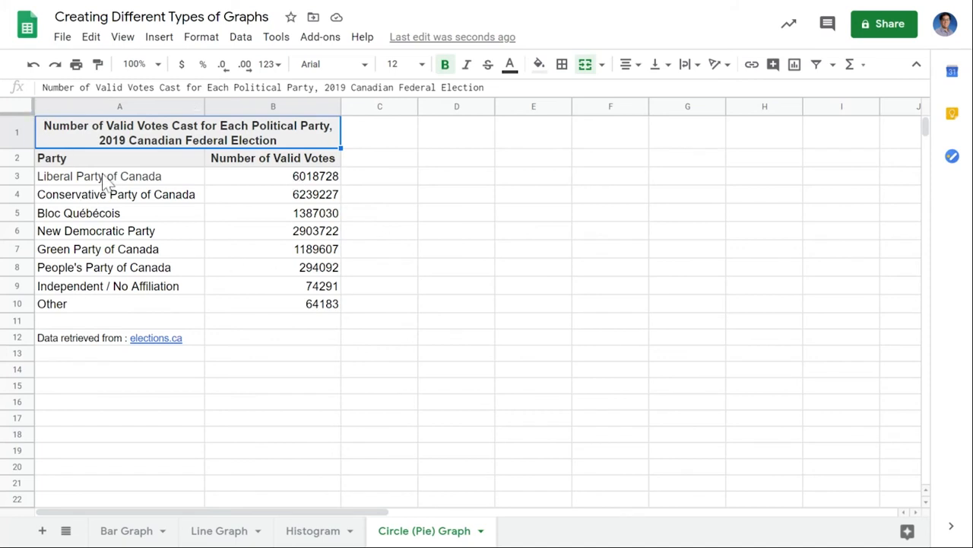
Step: Insert a chart from the party vote data in A3:B10 and change it to a pie chart
drag(141, 177, 258, 296)
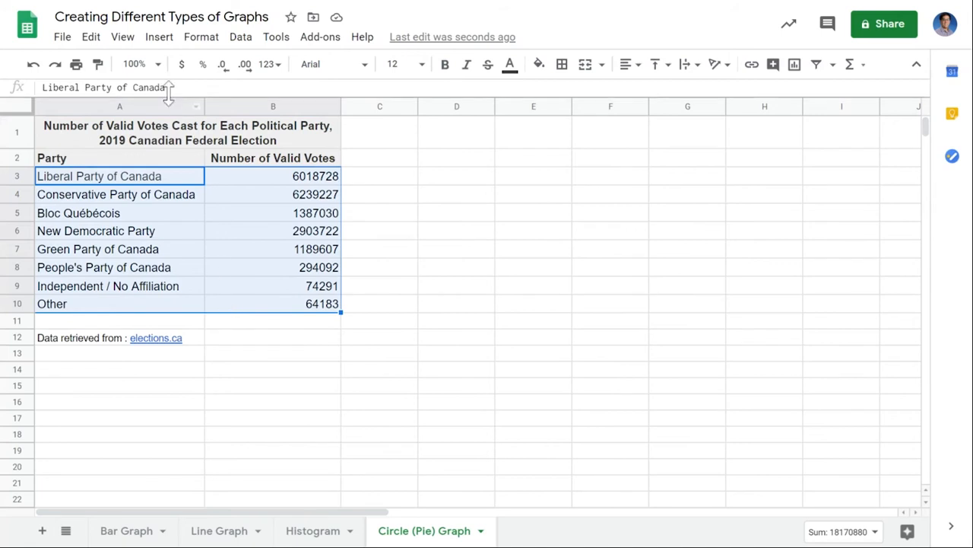
click(159, 37)
click(187, 249)
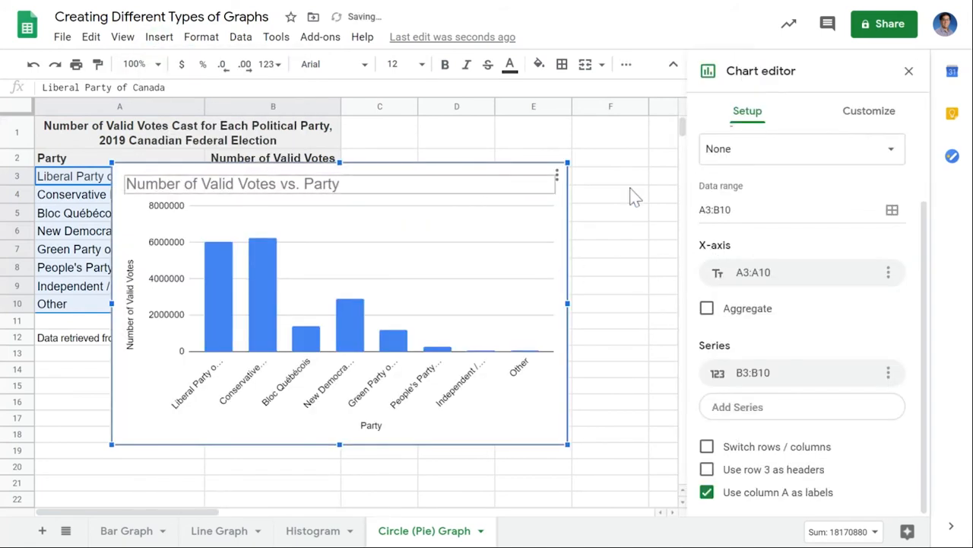
scroll(798, 219, up, 1)
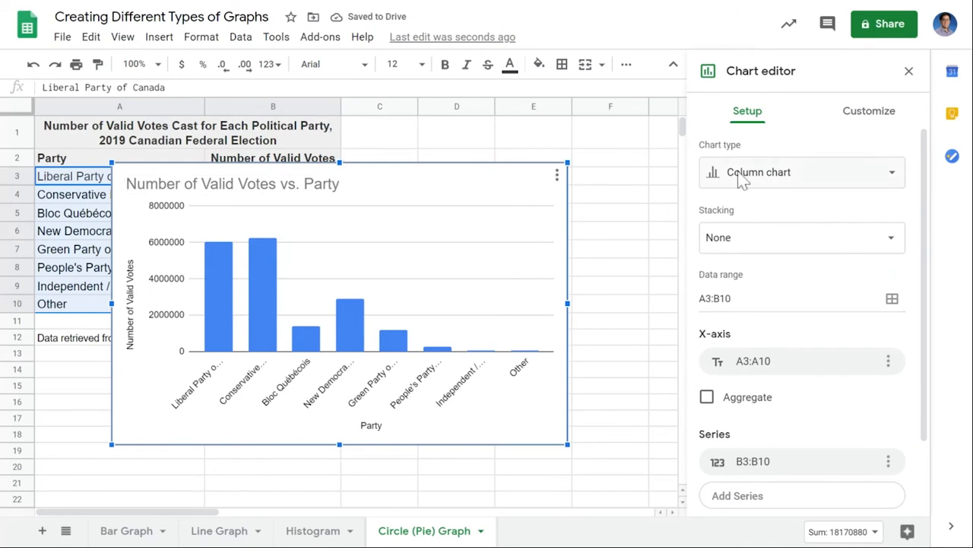
click(855, 176)
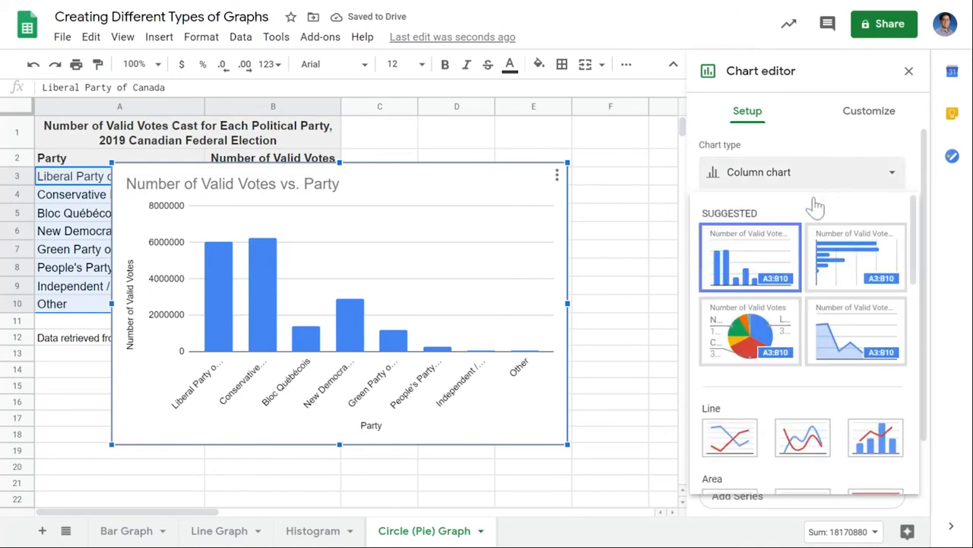
click(753, 330)
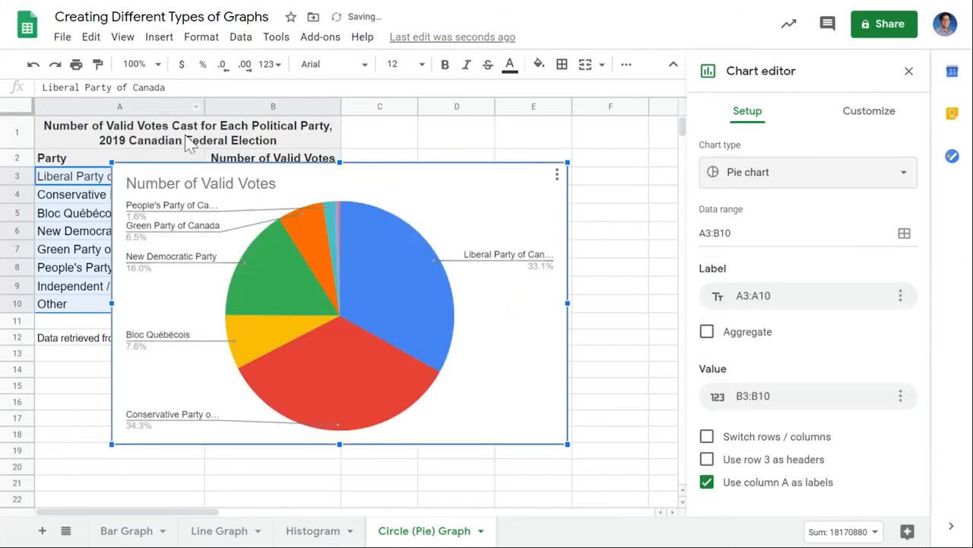
Step: Copy the heading text from cell A1 and use it to replace the pie chart's title
click(175, 185)
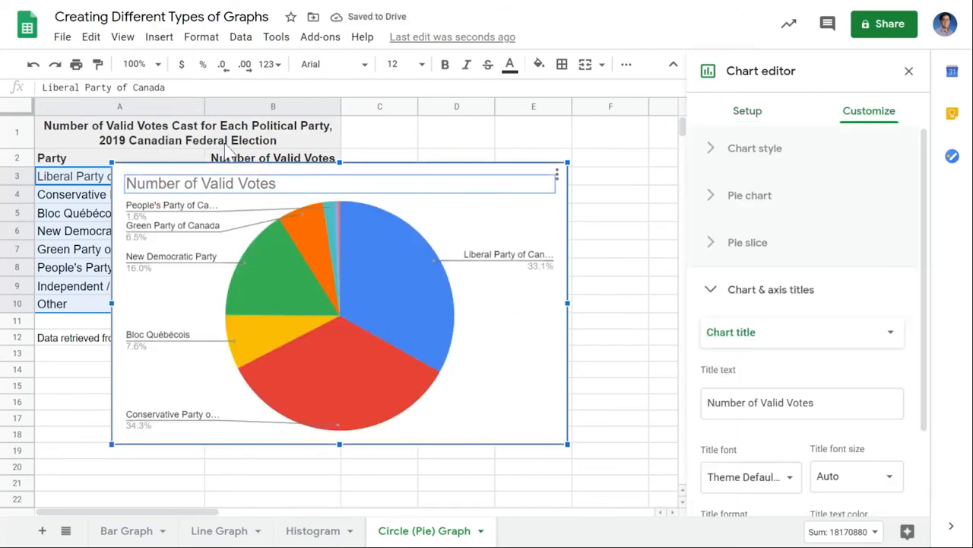
click(227, 144)
drag(486, 87, 25, 84)
key(ctrl+c)
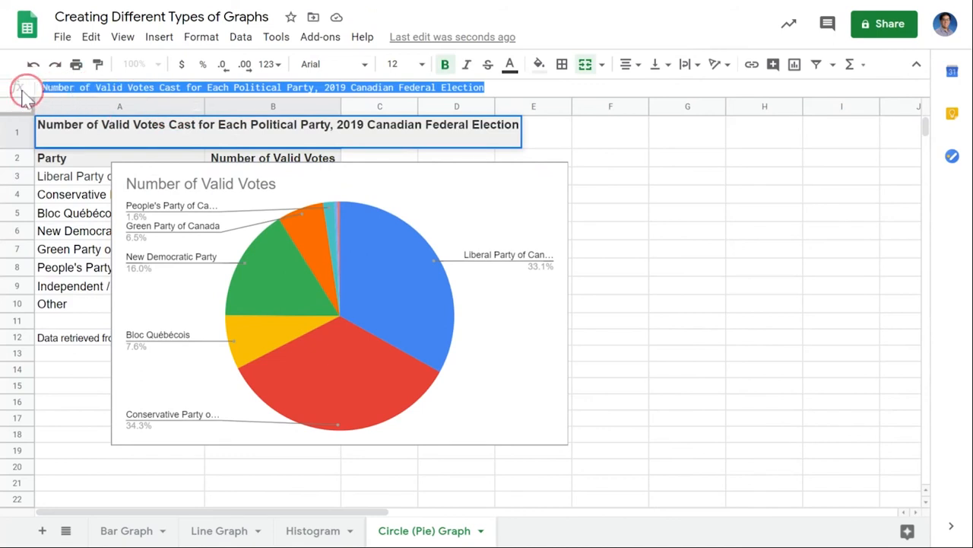
click(238, 182)
double_click(206, 185)
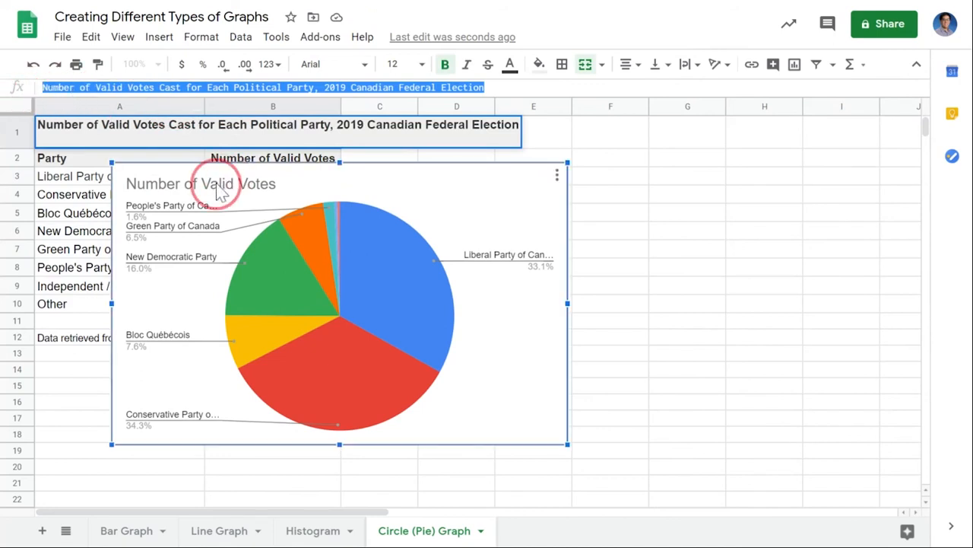
click(832, 397)
key(ctrl+a)
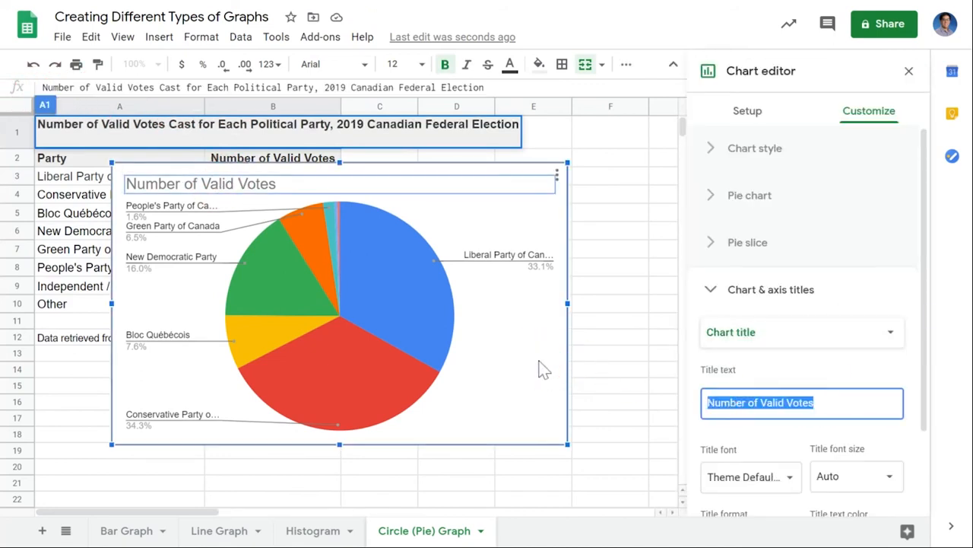
key(ctrl+v)
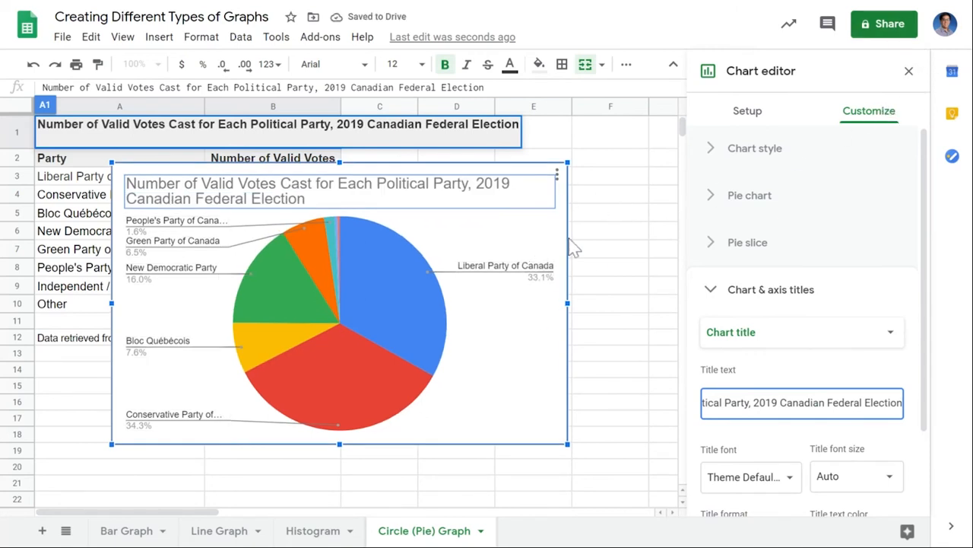
Step: Set the border color of the pie chart's slices to black
click(704, 289)
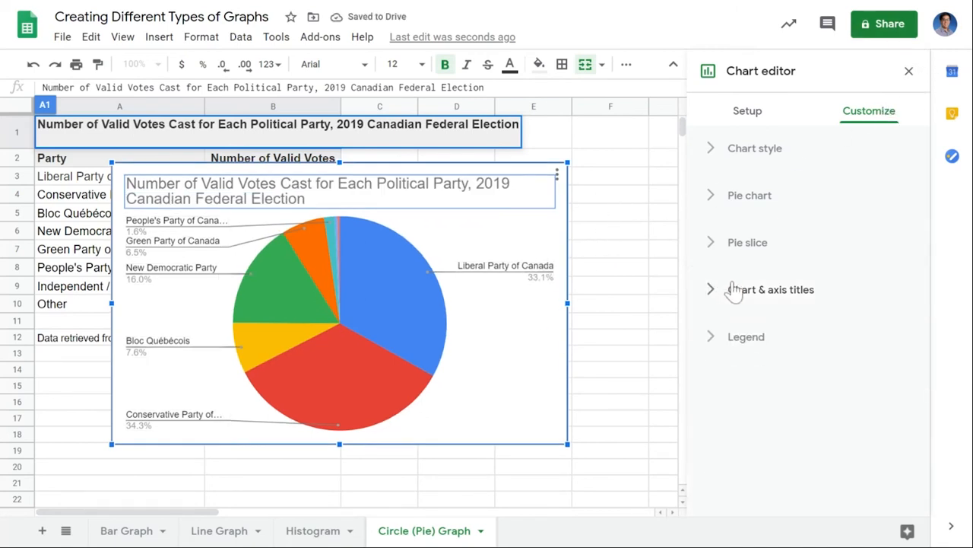
click(743, 196)
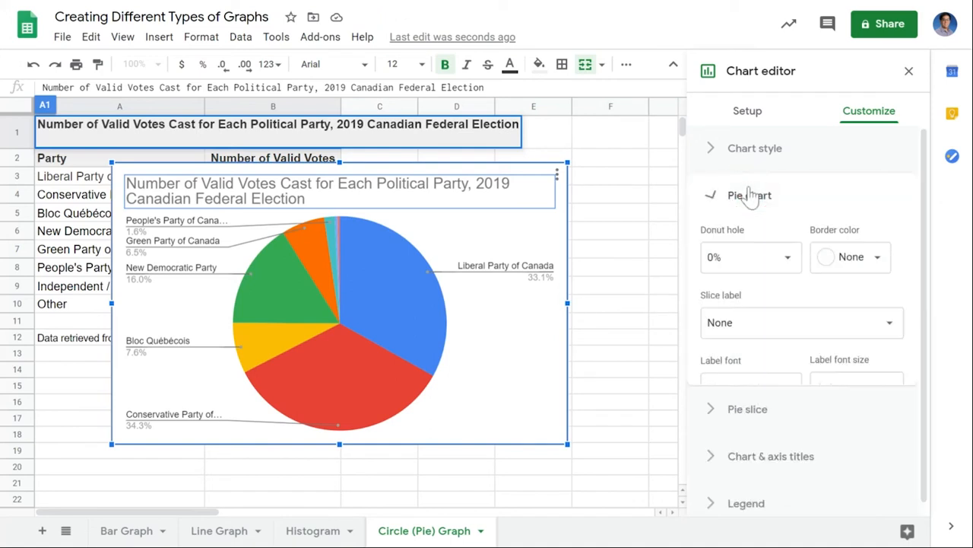
click(845, 274)
click(724, 315)
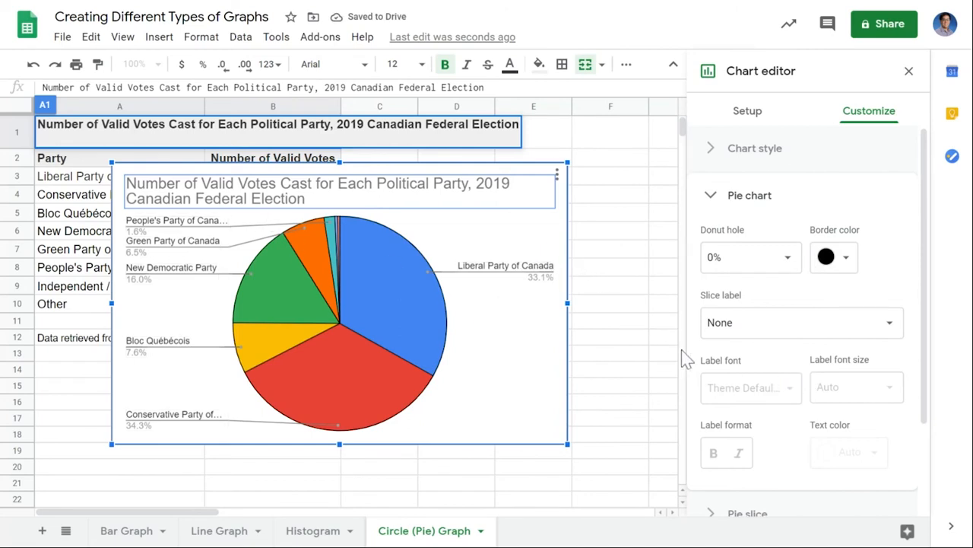
Step: Try percentage slice labels on the pie chart and reset the slice label to None
click(728, 326)
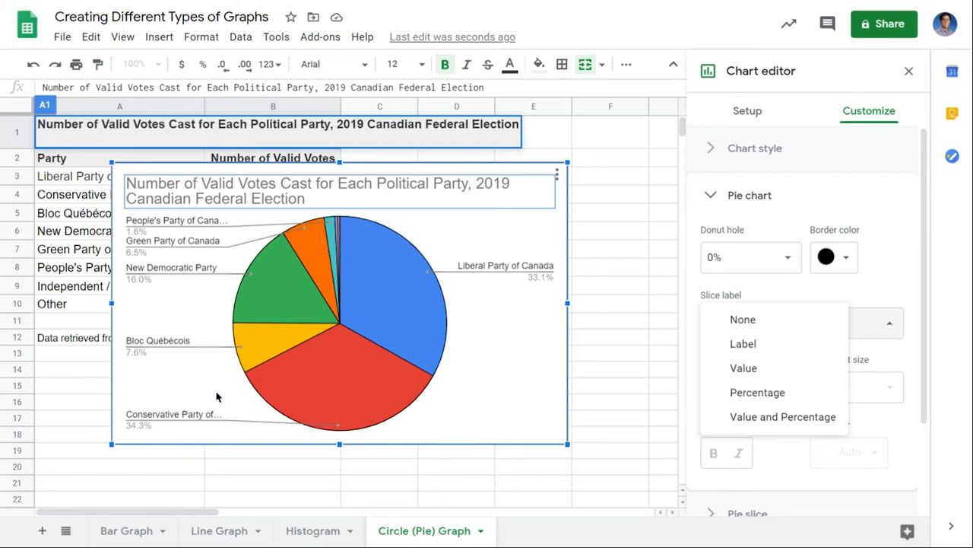
click(768, 392)
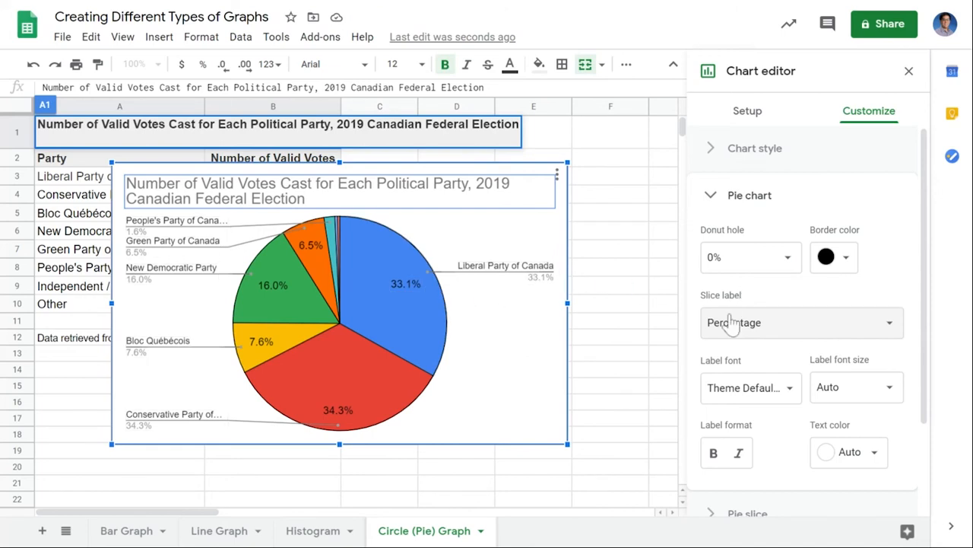
click(760, 324)
click(767, 251)
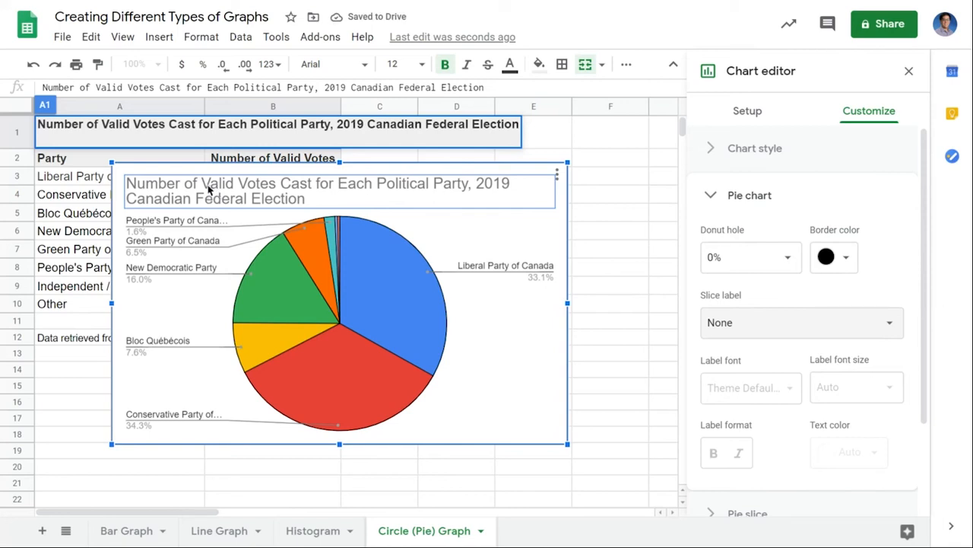
Step: Set the pie chart's legend position to Bottom
click(756, 200)
click(760, 352)
click(718, 392)
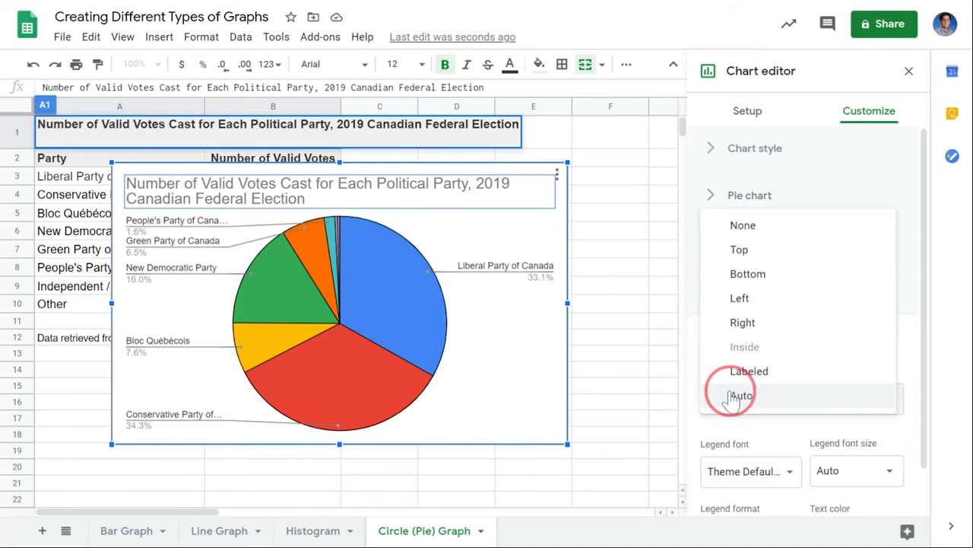
click(787, 295)
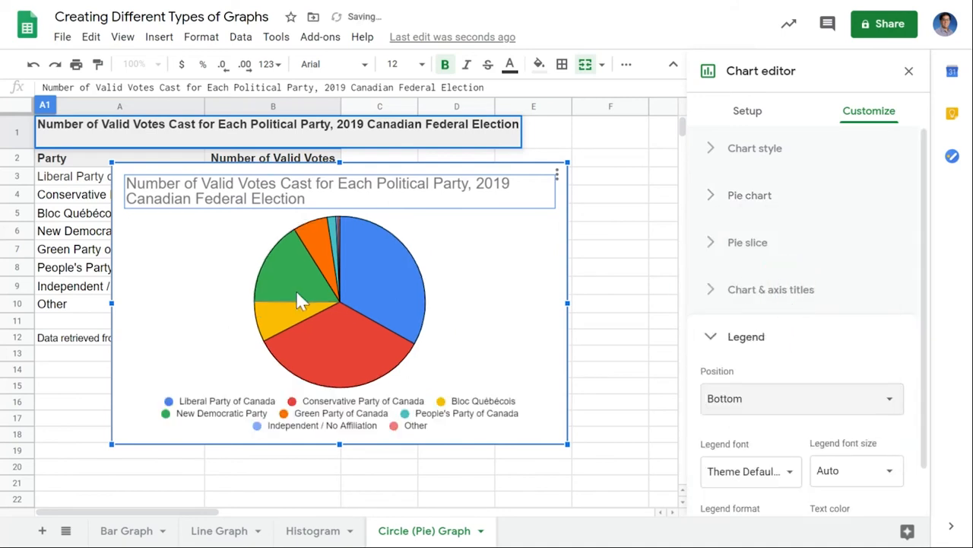
Step: Set the pie chart's slice label to Percentage and close the chart editor
click(736, 198)
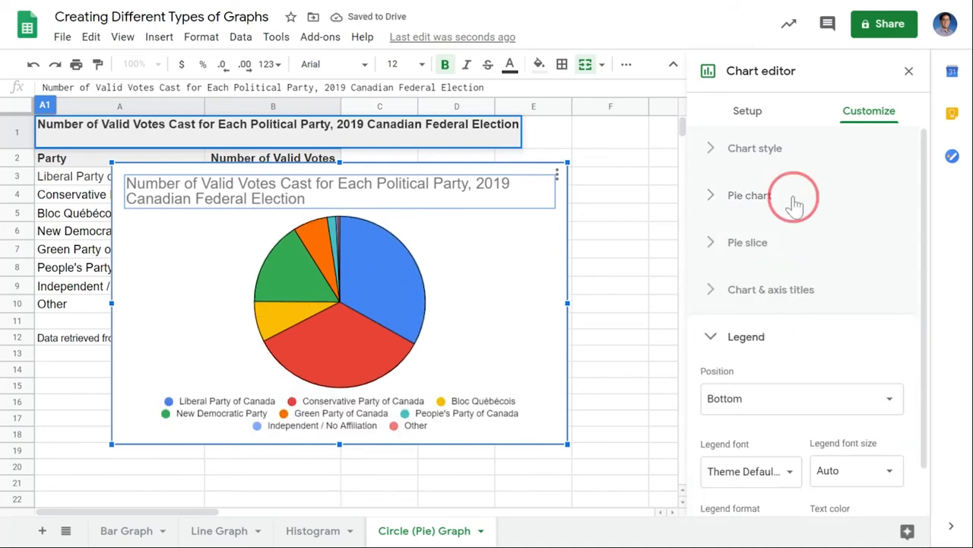
click(720, 317)
click(758, 391)
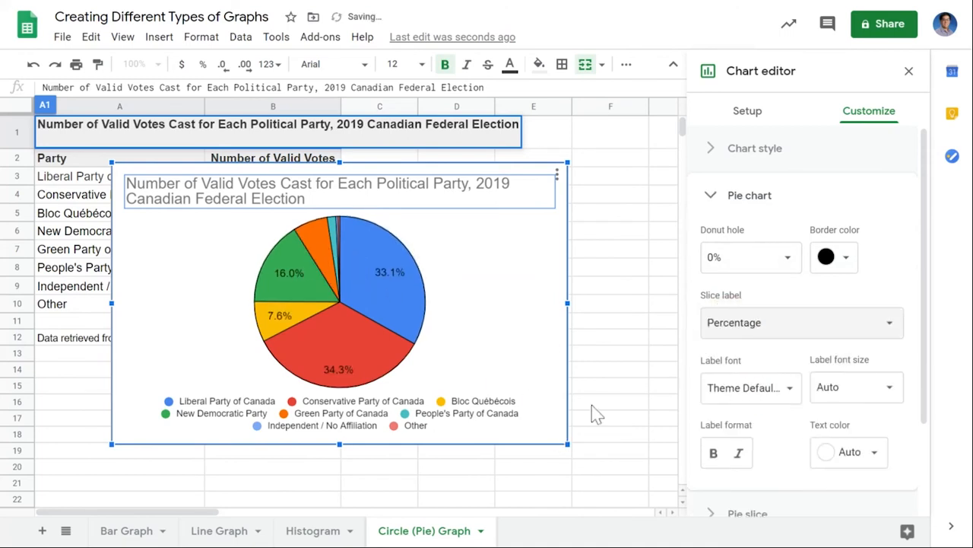
click(913, 70)
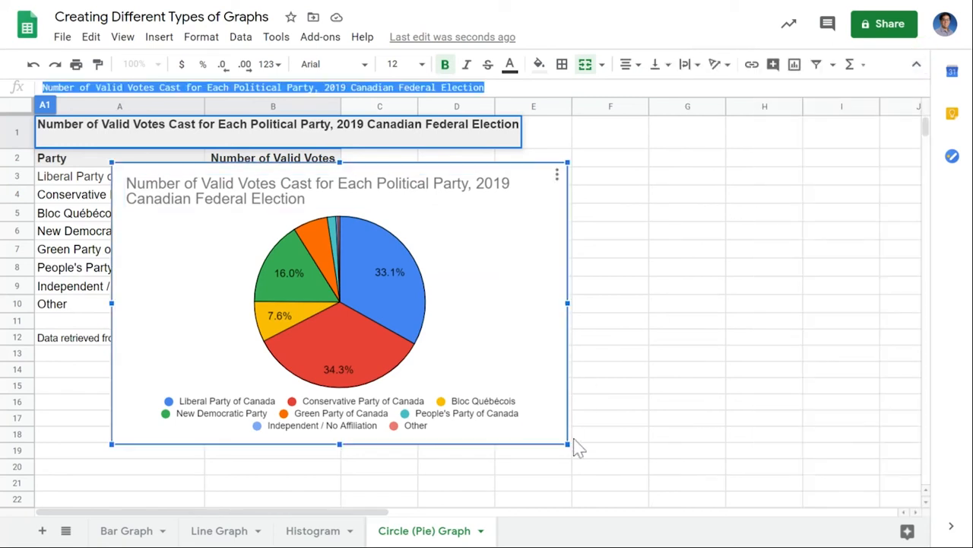
Step: Enlarge the pie chart and shift it slightly to the right and upward on the sheet
drag(567, 442, 686, 448)
drag(597, 231, 615, 224)
Step: Open the pie chart's slice settings for customizing and select the People's Party of Canada slice
double_click(628, 266)
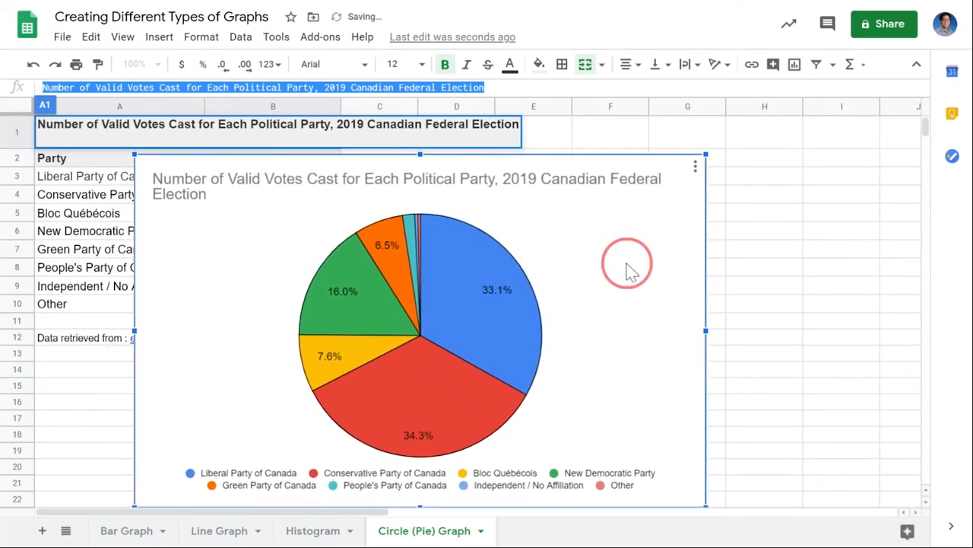
click(416, 237)
click(415, 237)
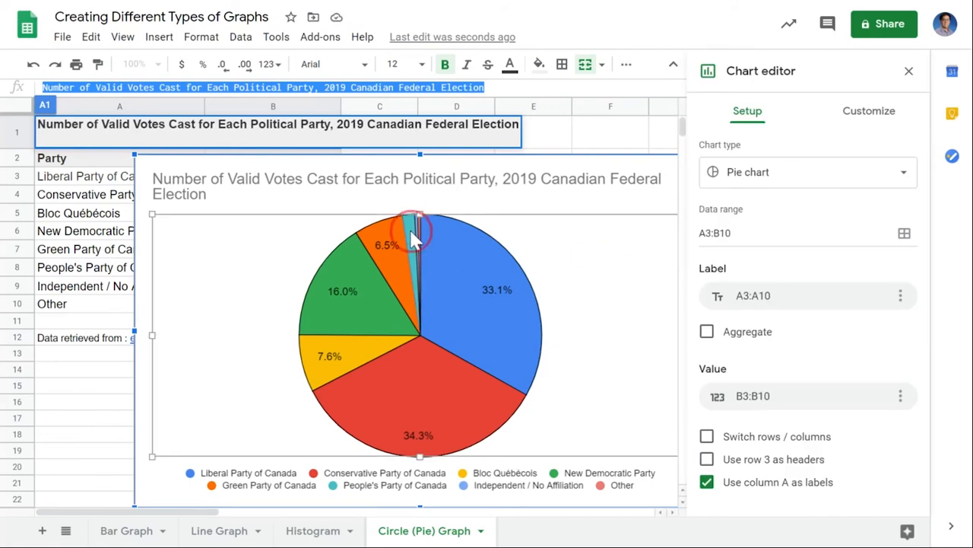
click(845, 121)
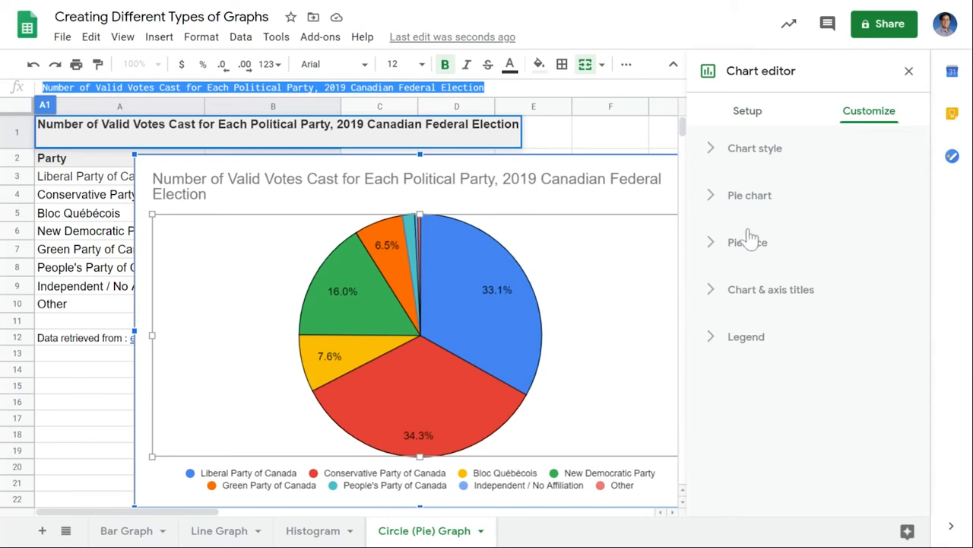
click(750, 195)
click(753, 244)
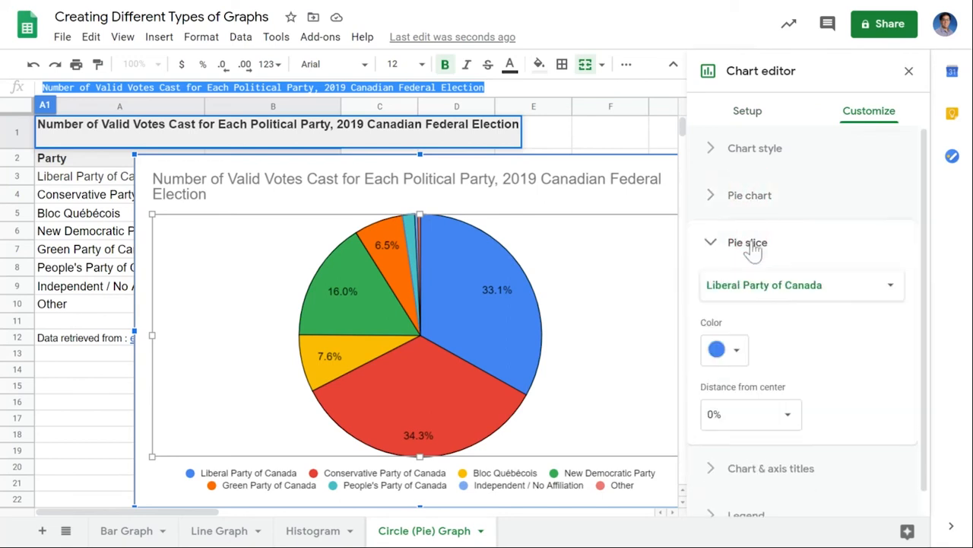
click(742, 289)
click(714, 403)
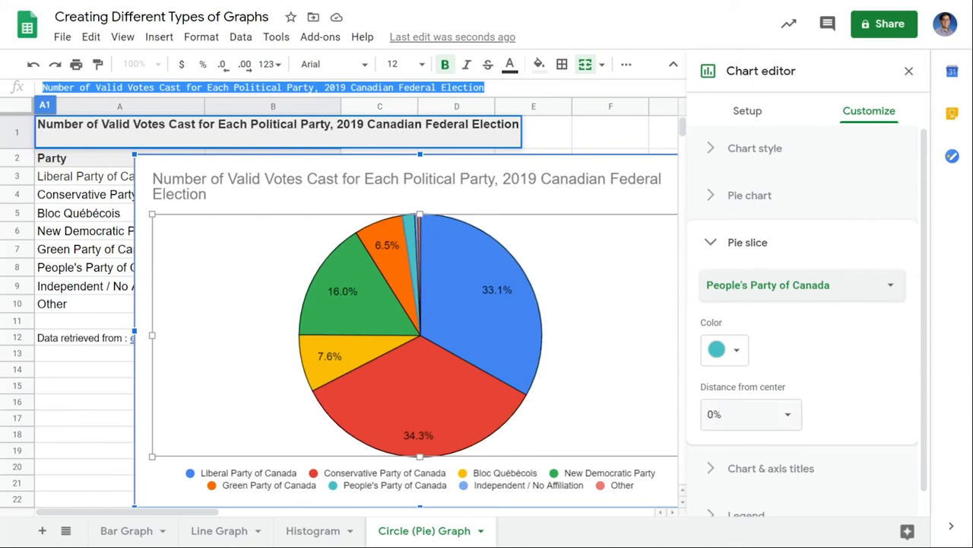
Step: Try a 25% distance from center for the People's Party of Canada slice, and settle on 10%
click(719, 413)
click(749, 310)
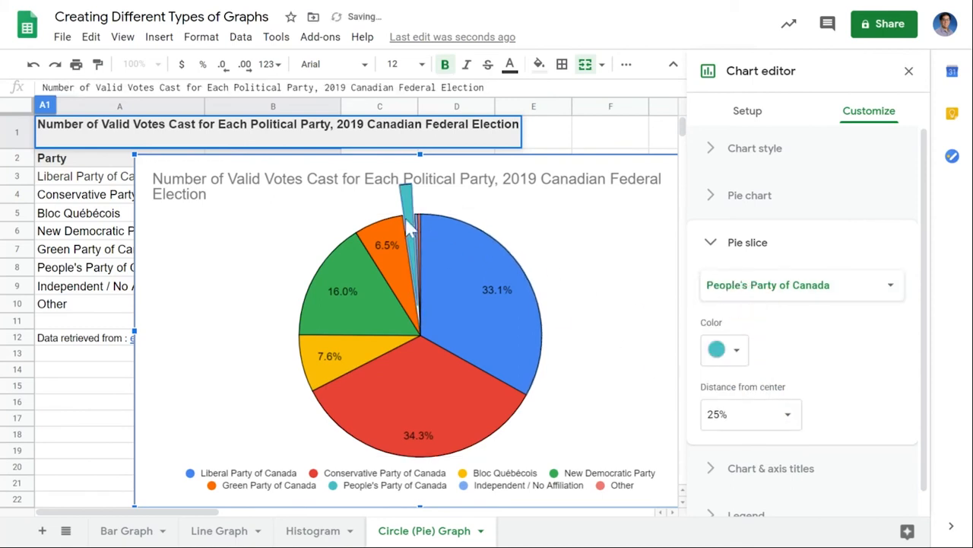
click(631, 408)
text(10)
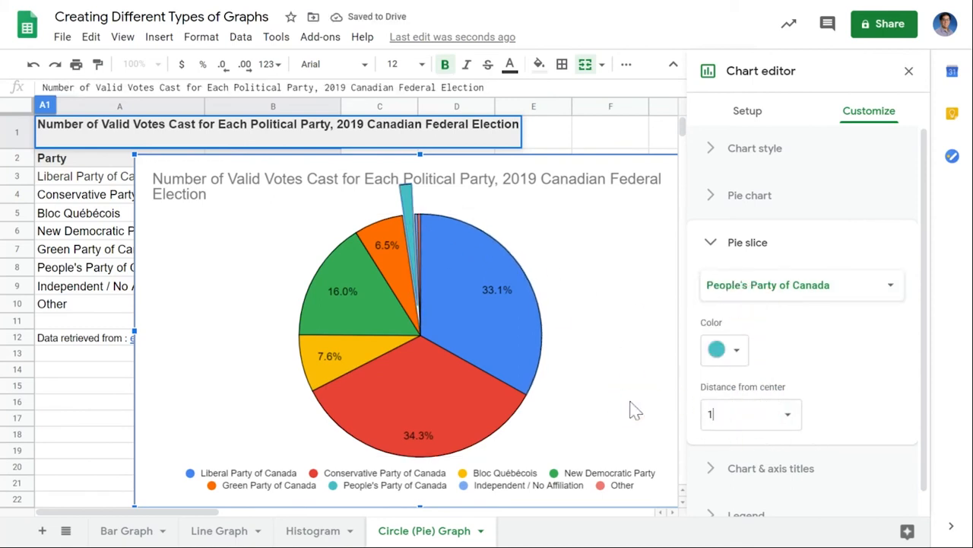
key(Return)
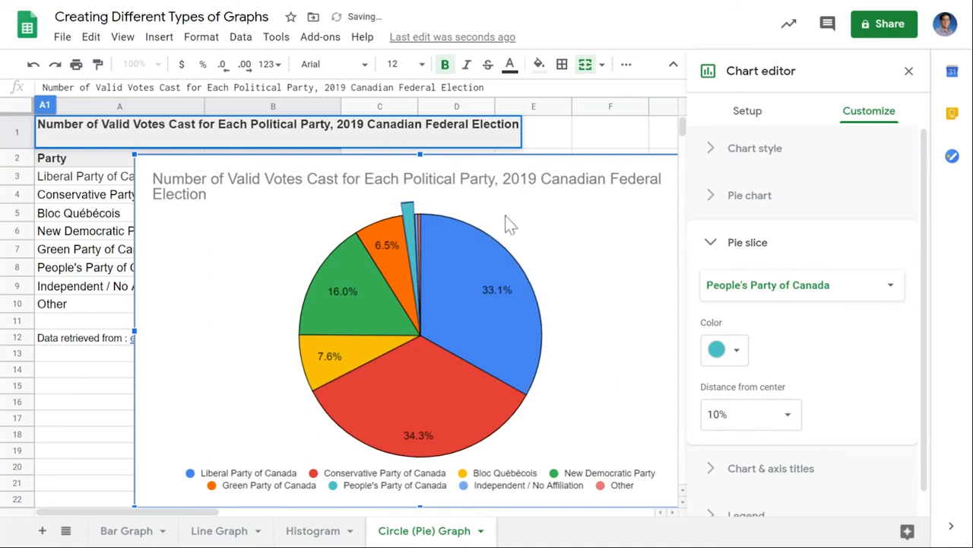
Step: Set the Independent / No Affiliation slice's distance from center to 10%
click(416, 222)
click(743, 411)
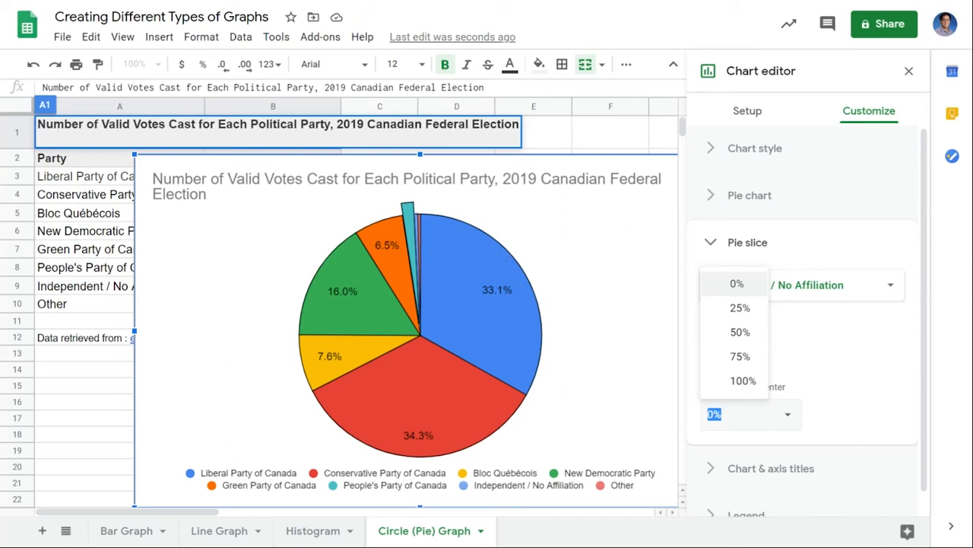
text(10)
key(Return)
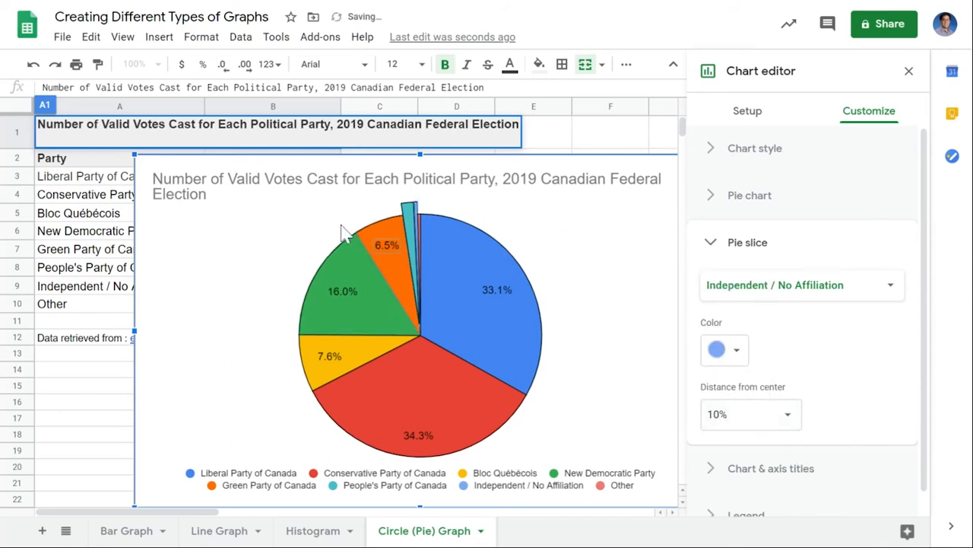
Step: Set the Other slice's distance from center to 10%
click(418, 218)
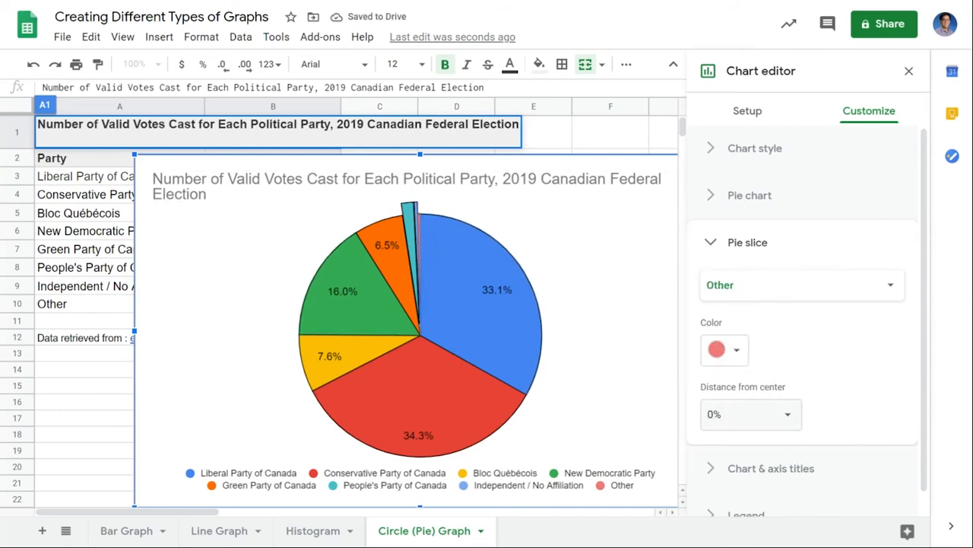
click(712, 414)
text(10)
key(Return)
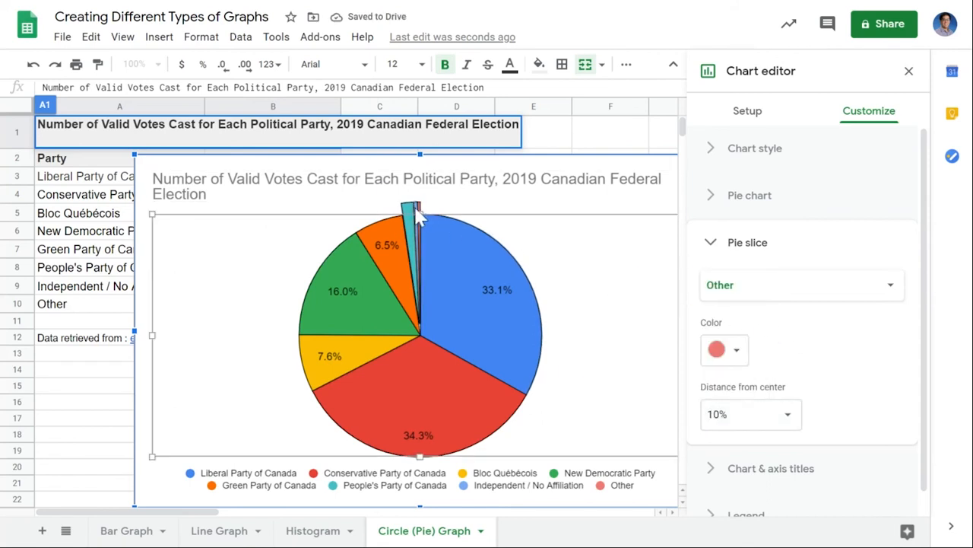
click(183, 55)
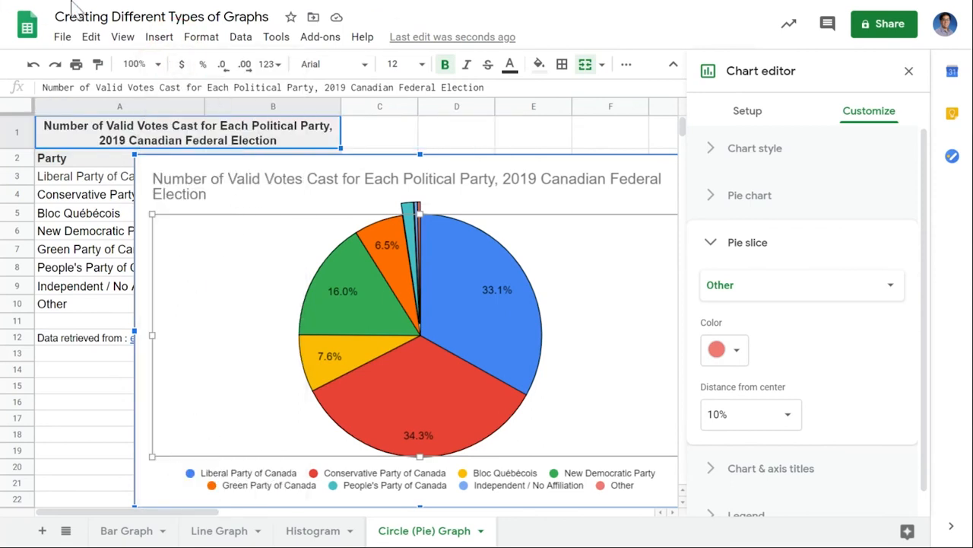
click(152, 39)
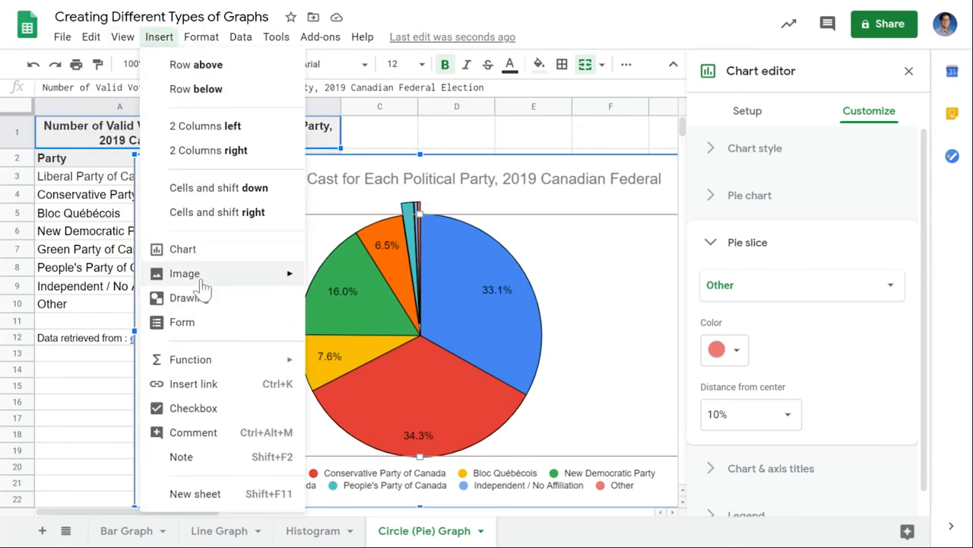
click(557, 205)
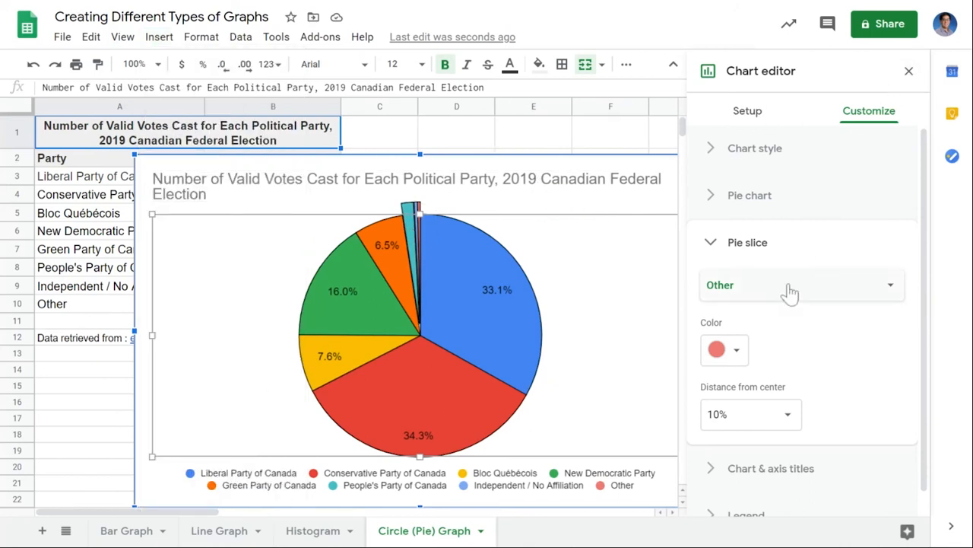
Step: Close the chart editor and widen the pie chart by extending its right edge to the end of column I
click(910, 71)
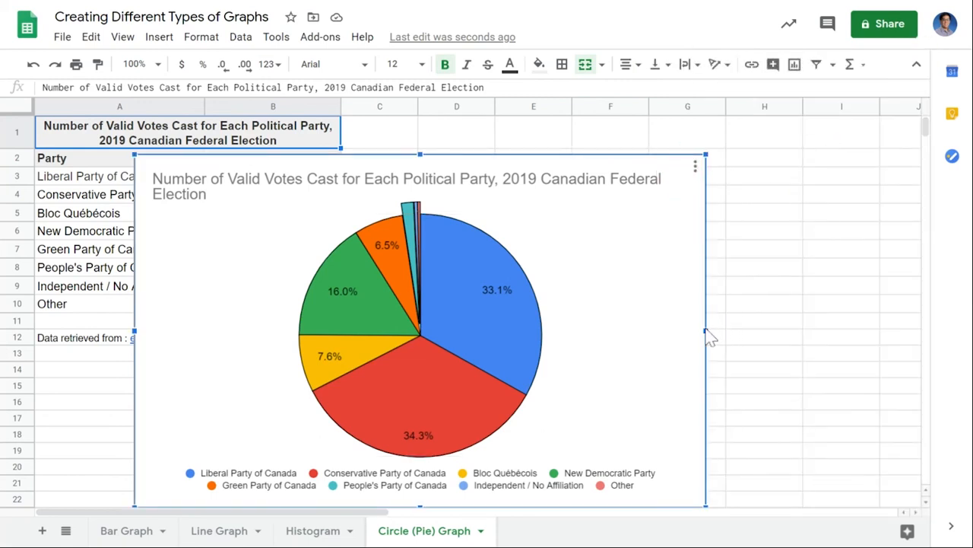
drag(706, 331, 872, 331)
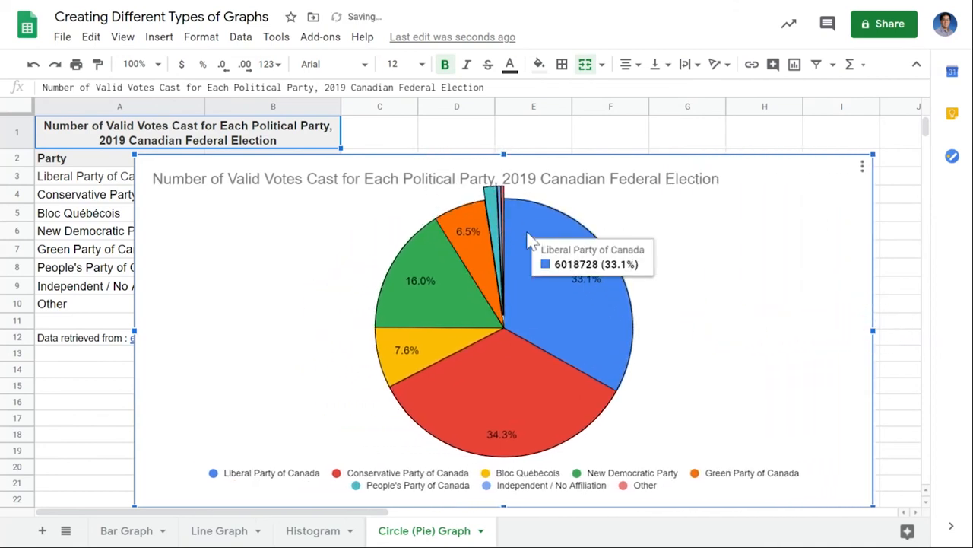
Step: Examine the vote counts of the individual pie slices and the file formats offered for downloading the chart
mouse_move(498, 219)
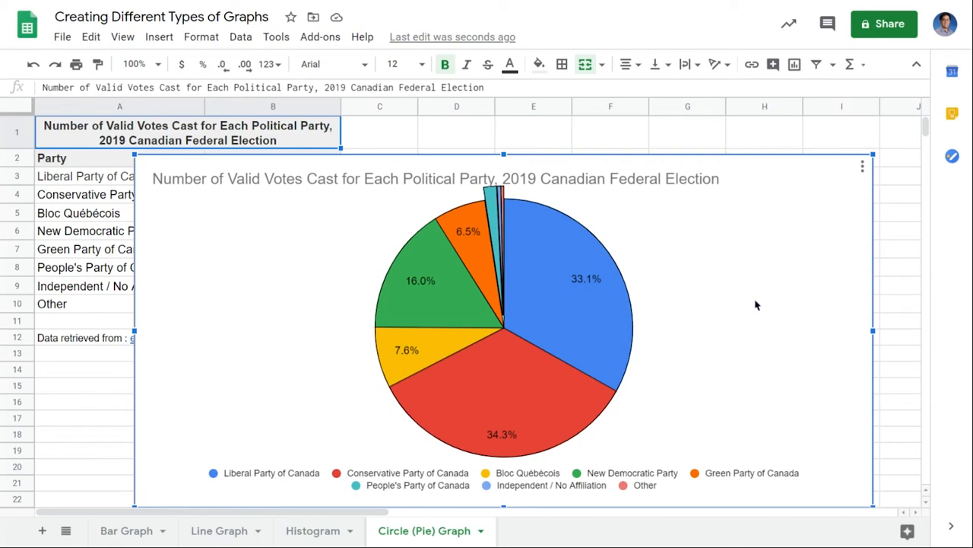
mouse_move(595, 283)
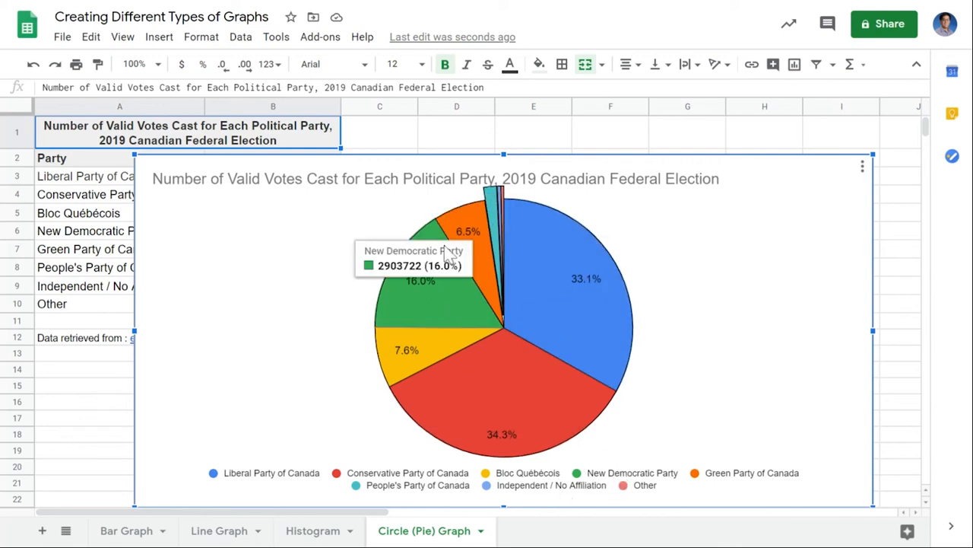
click(863, 166)
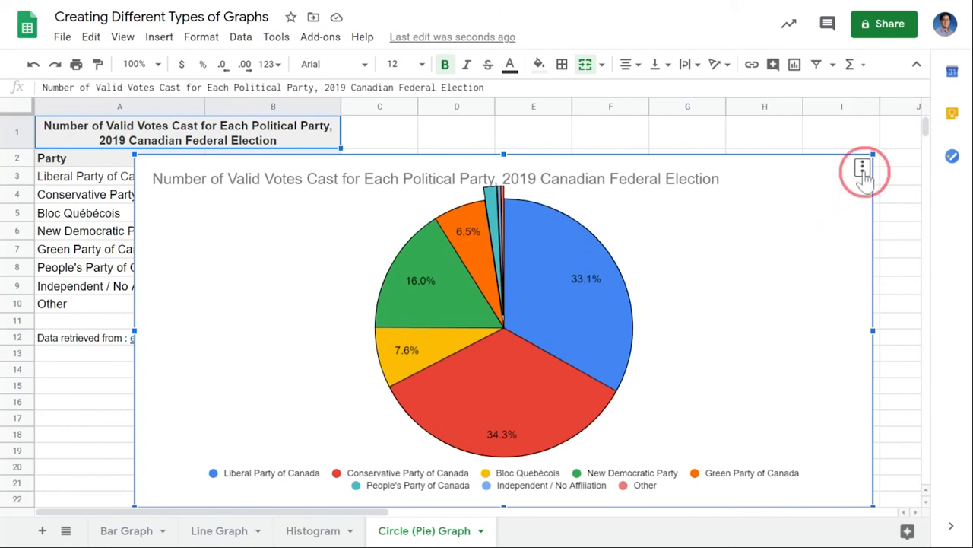
mouse_move(806, 248)
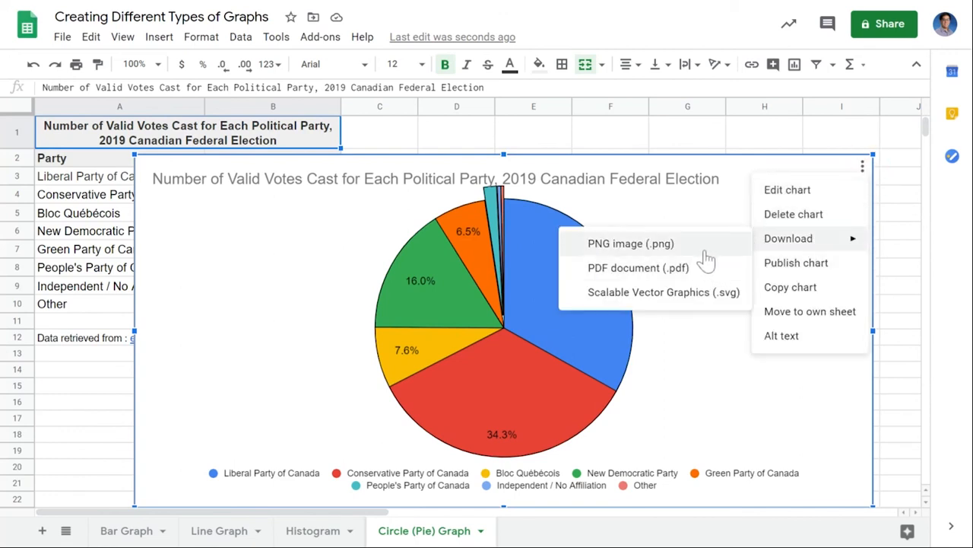
click(718, 215)
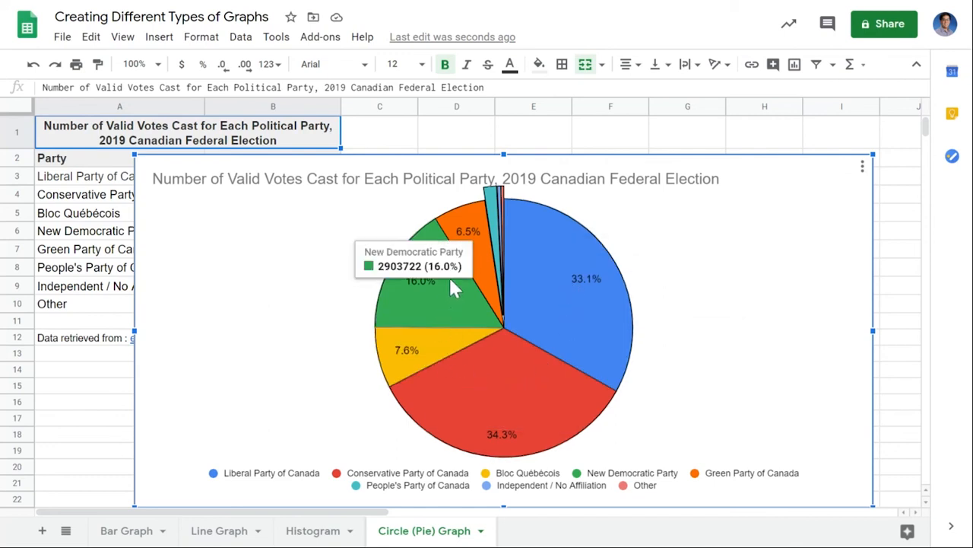
mouse_move(511, 266)
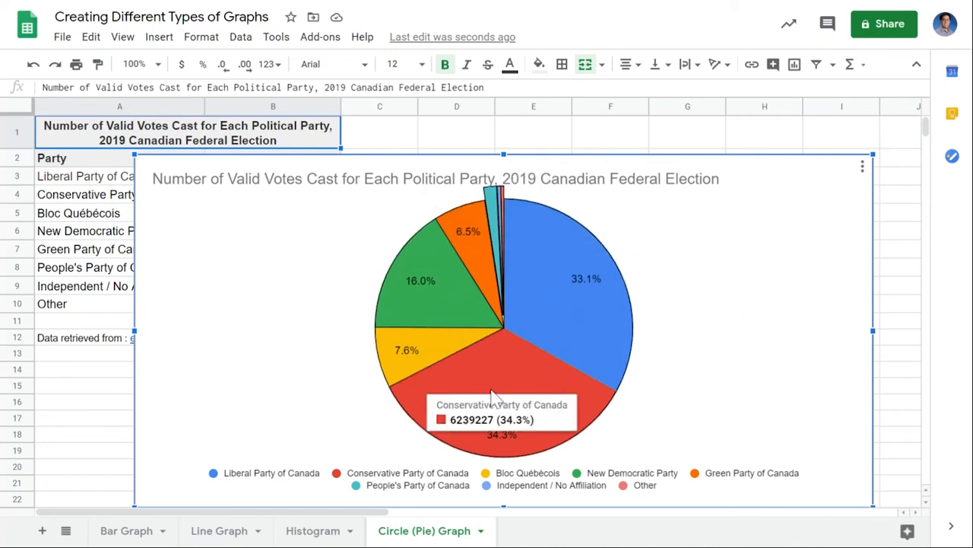
mouse_move(449, 306)
mouse_move(533, 291)
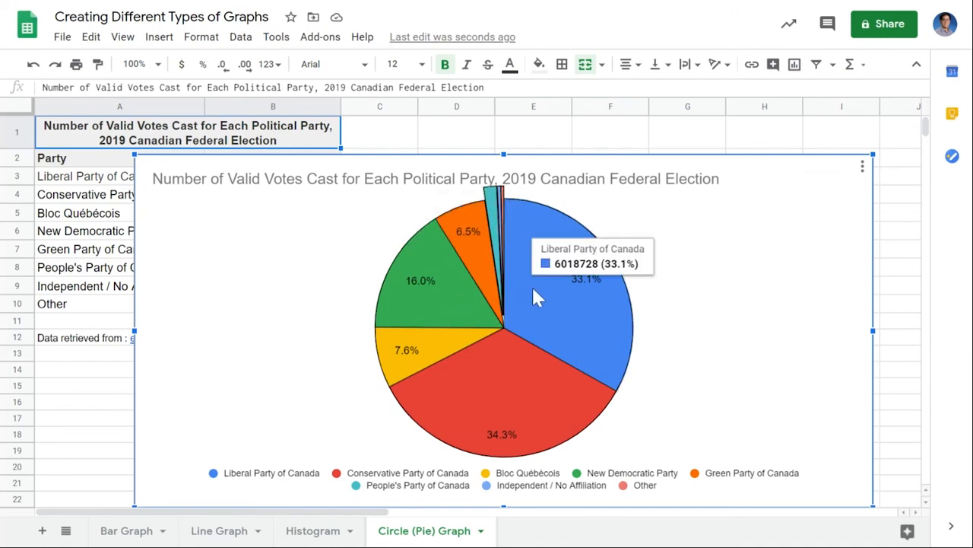
mouse_move(514, 371)
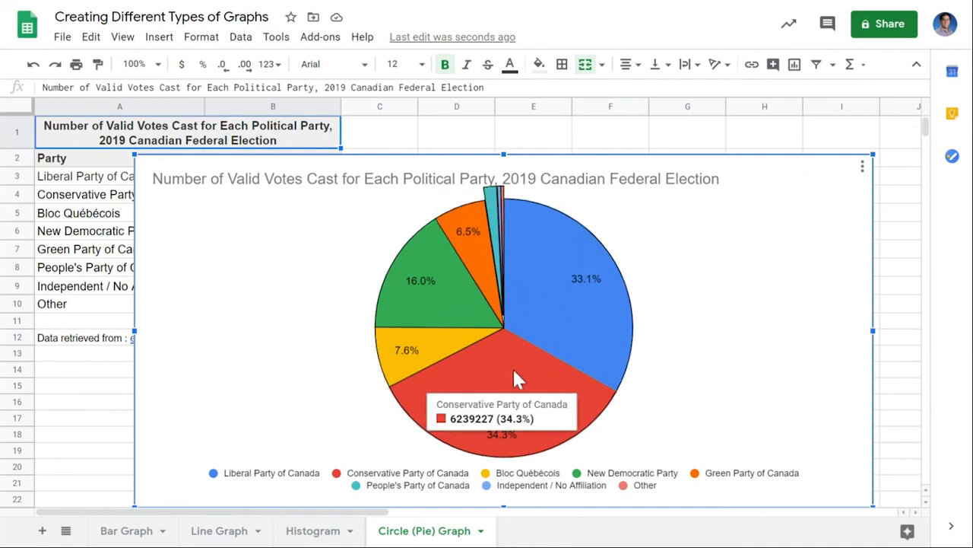
mouse_move(494, 333)
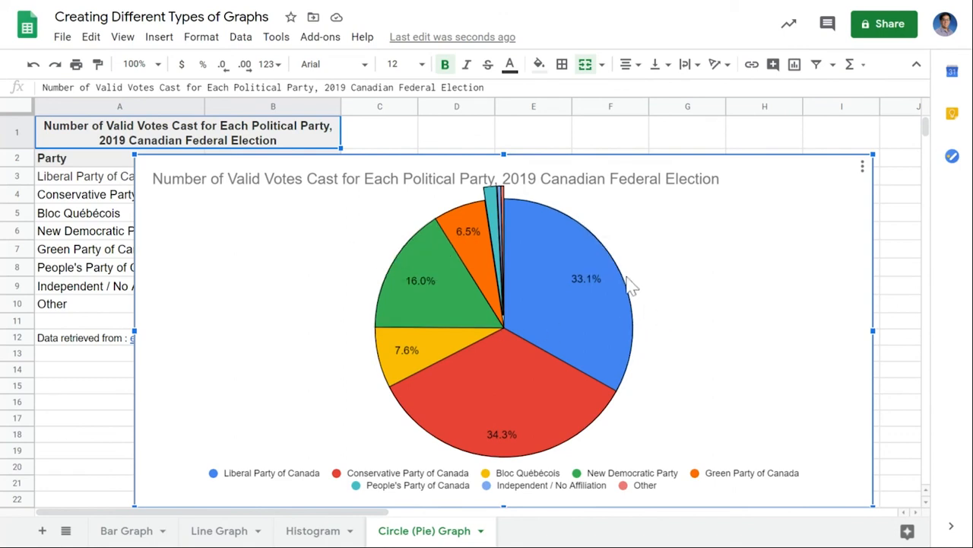
Step: Recolor the Liberal Party of Canada slice red and the Conservative Party of Canada slice theme blue
double_click(566, 331)
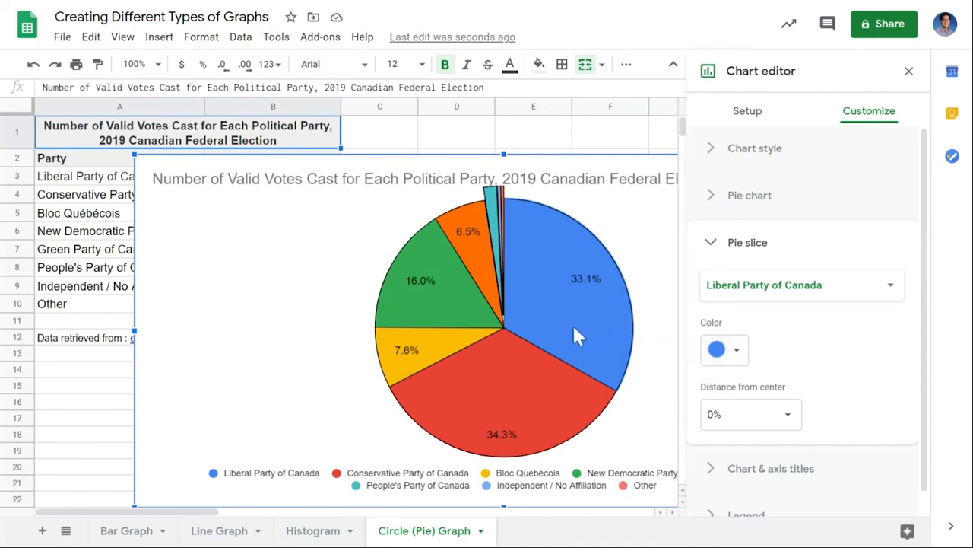
click(721, 350)
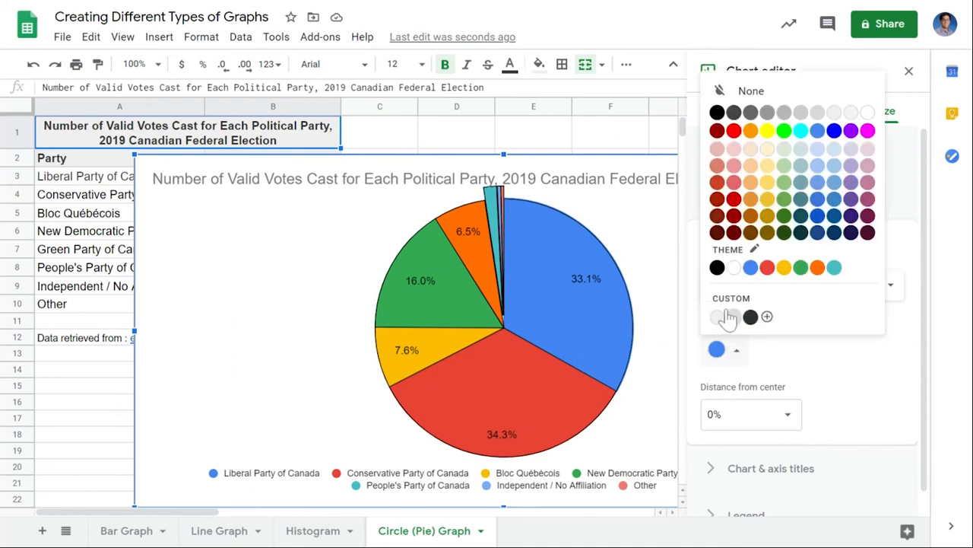
click(734, 131)
click(541, 409)
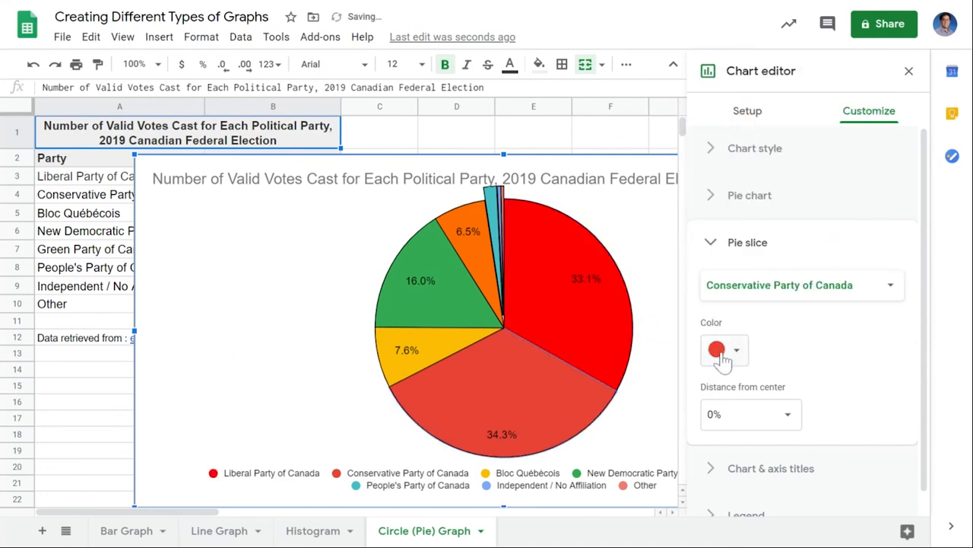
click(721, 350)
click(750, 267)
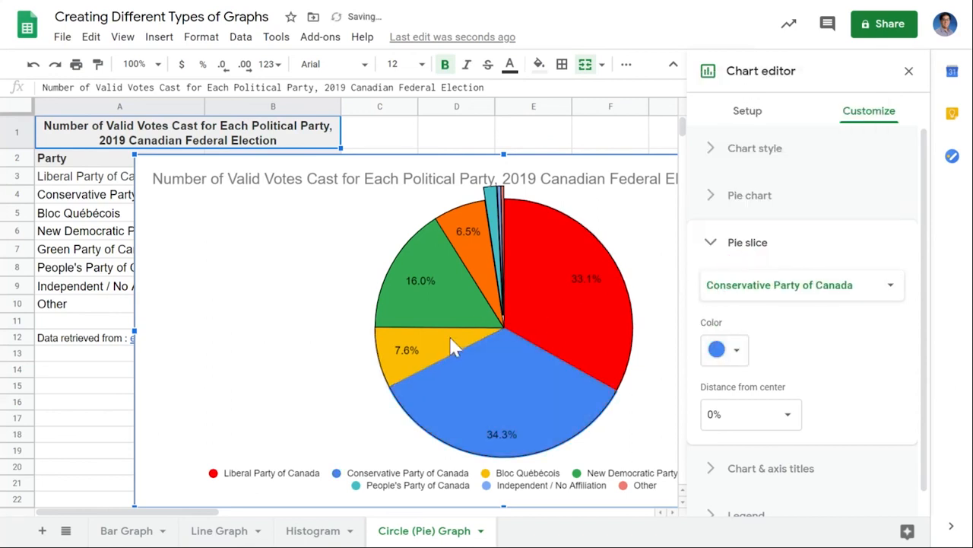
Step: Recolor the Bloc Québécois slice cyan and the New Democratic Party slice theme orange
click(449, 347)
click(735, 350)
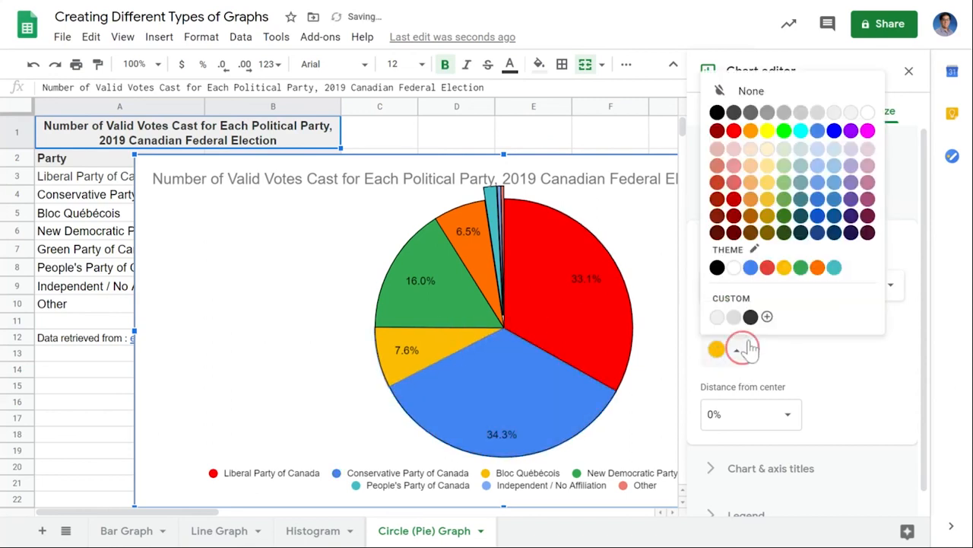
click(801, 132)
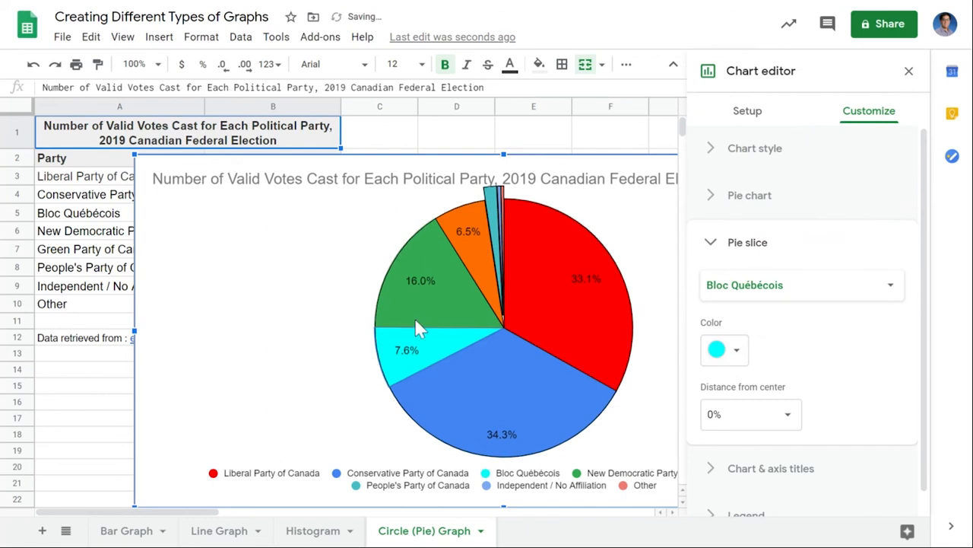
click(428, 301)
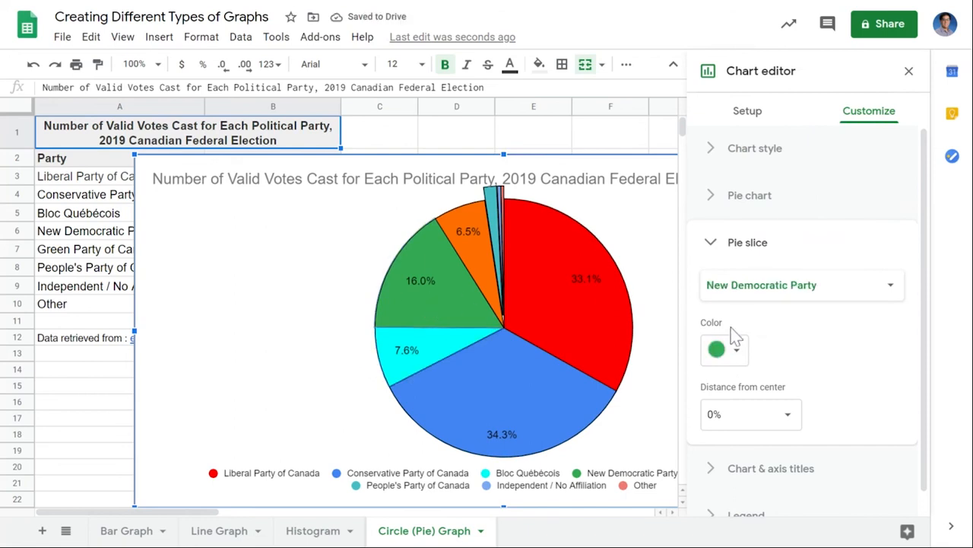
click(735, 350)
click(811, 265)
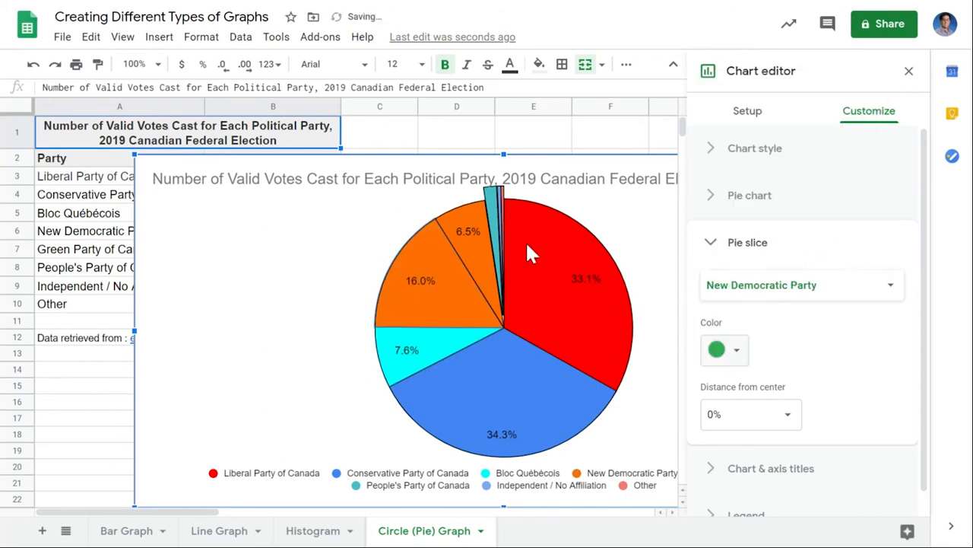
Step: Recolor the Green Party of Canada slice muted green and the People's Party of Canada slice muted purple
click(487, 262)
click(735, 349)
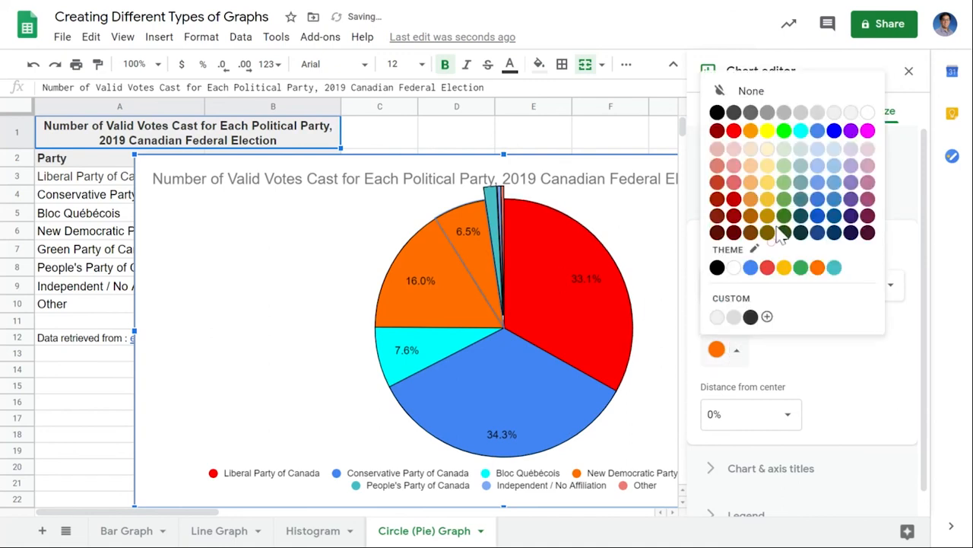
click(784, 199)
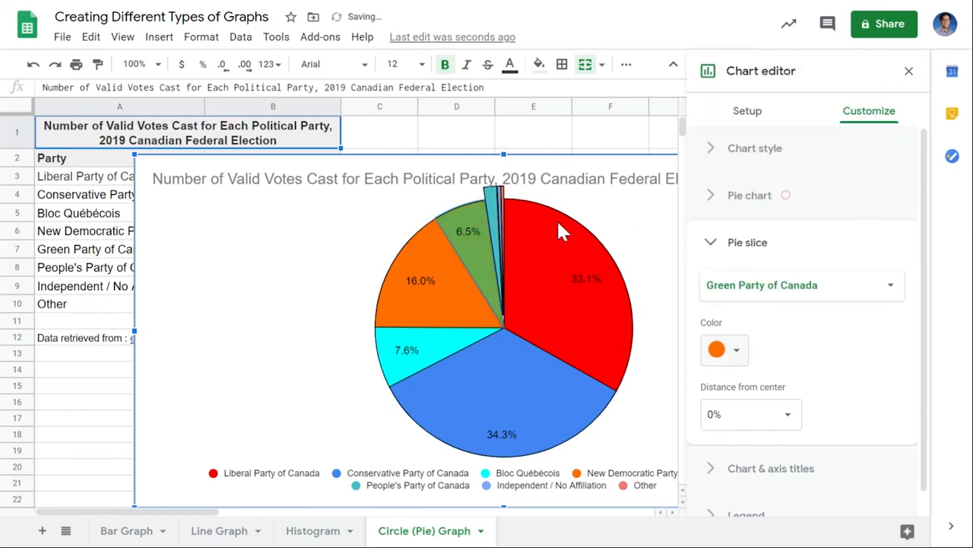
click(493, 212)
click(735, 350)
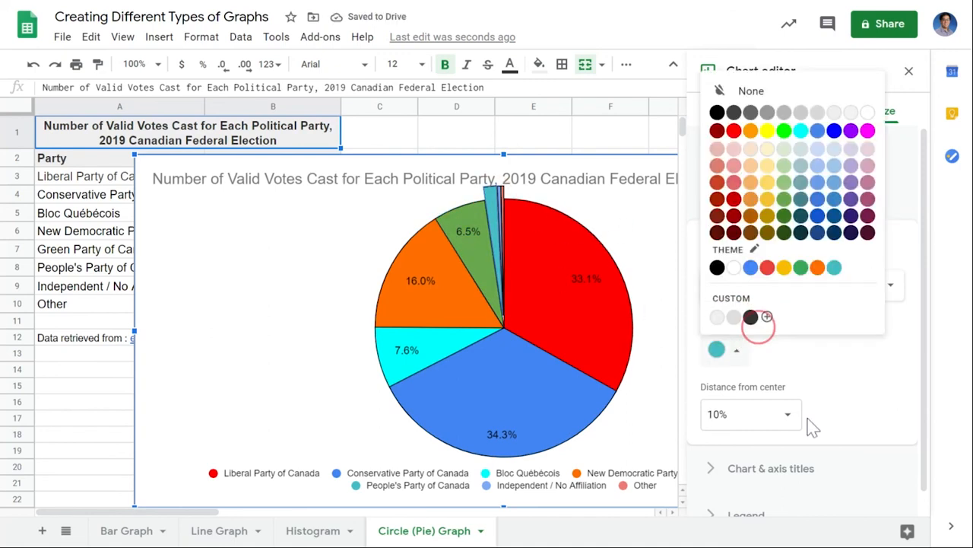
click(852, 182)
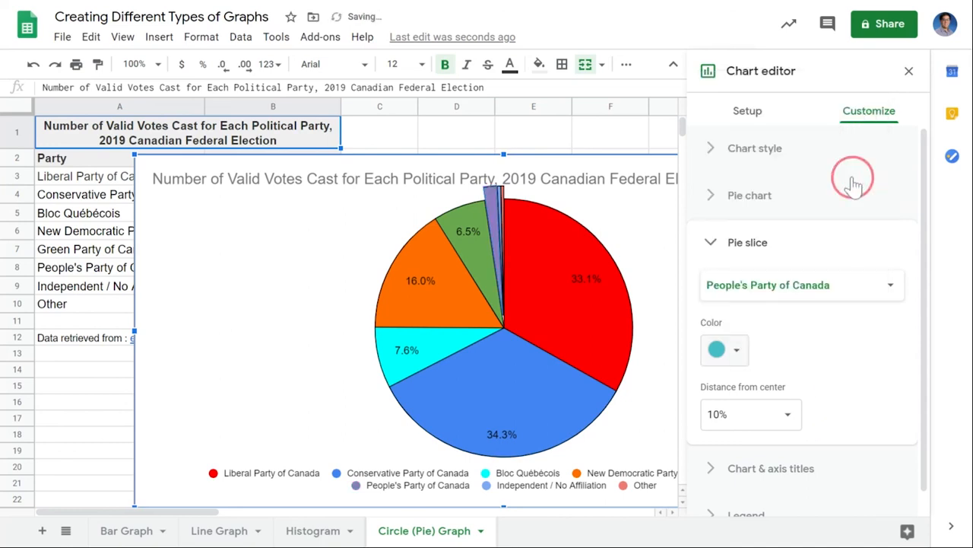
Step: Check the slice settings for Independent / No Affiliation and Other, and close the chart editor
click(502, 195)
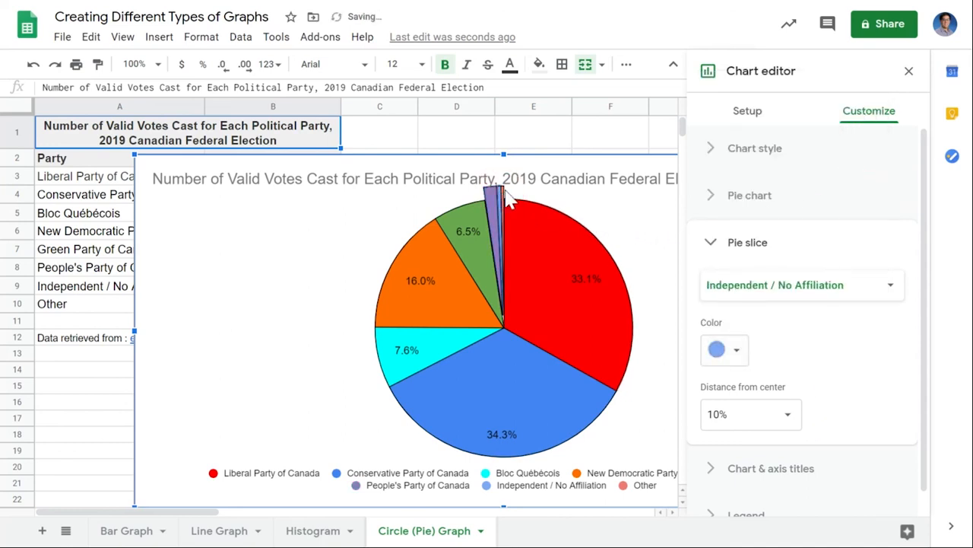
click(502, 193)
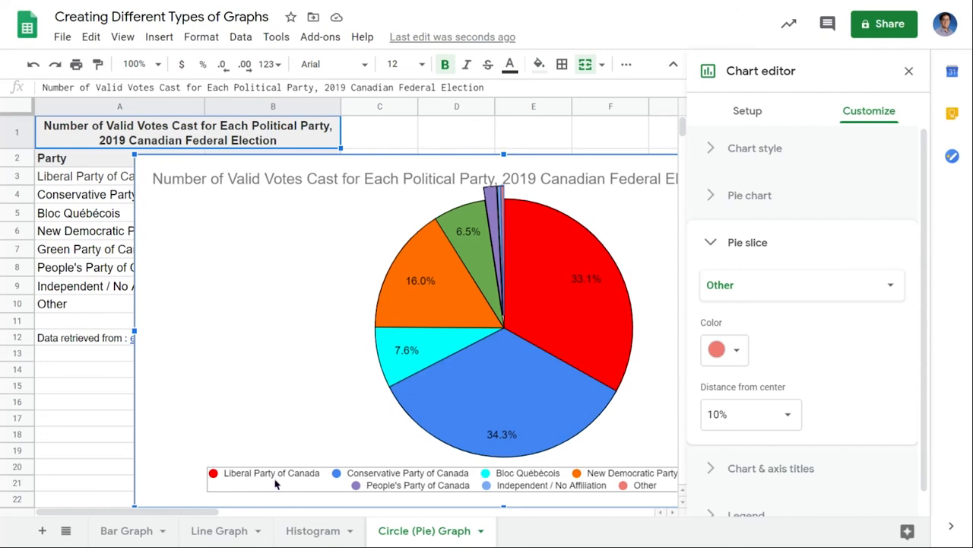
click(908, 71)
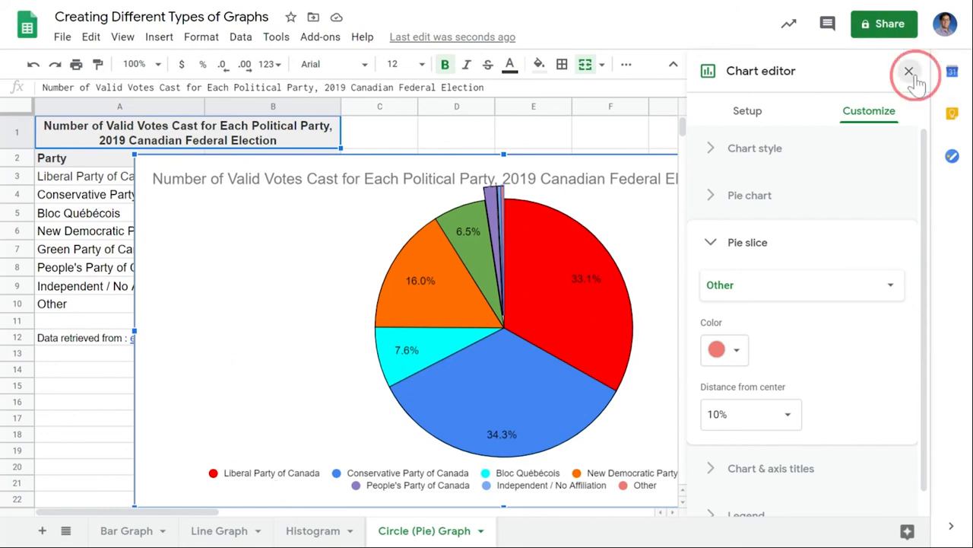
Step: Review the finished charts on the Bar Graph, Line Graph and Histogram sheets, ending on the Circle (Pie) Graph sheet
click(136, 532)
click(220, 532)
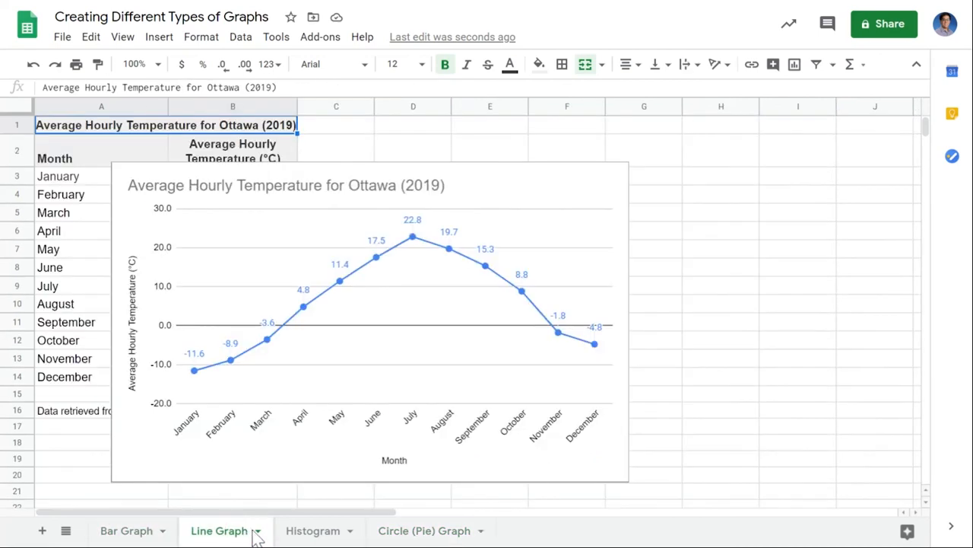
click(326, 536)
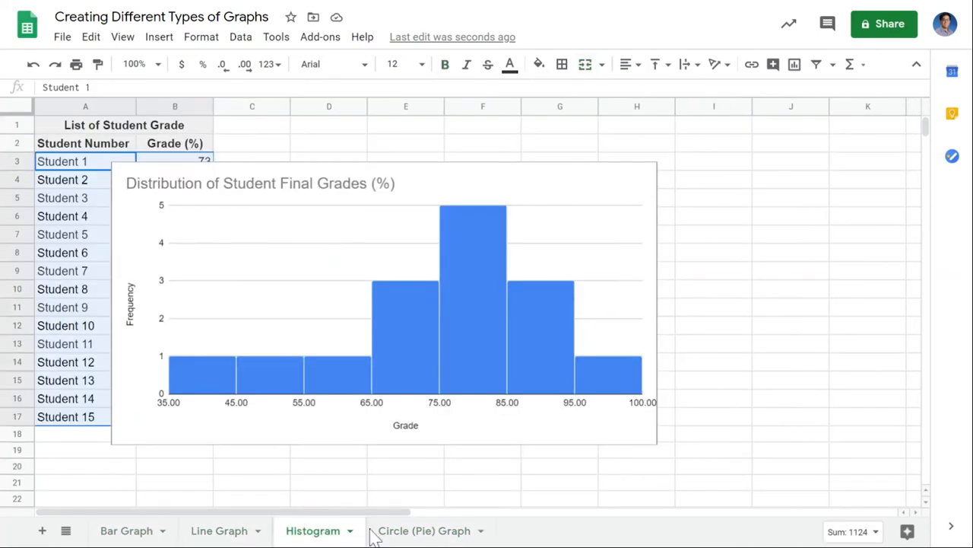
click(424, 536)
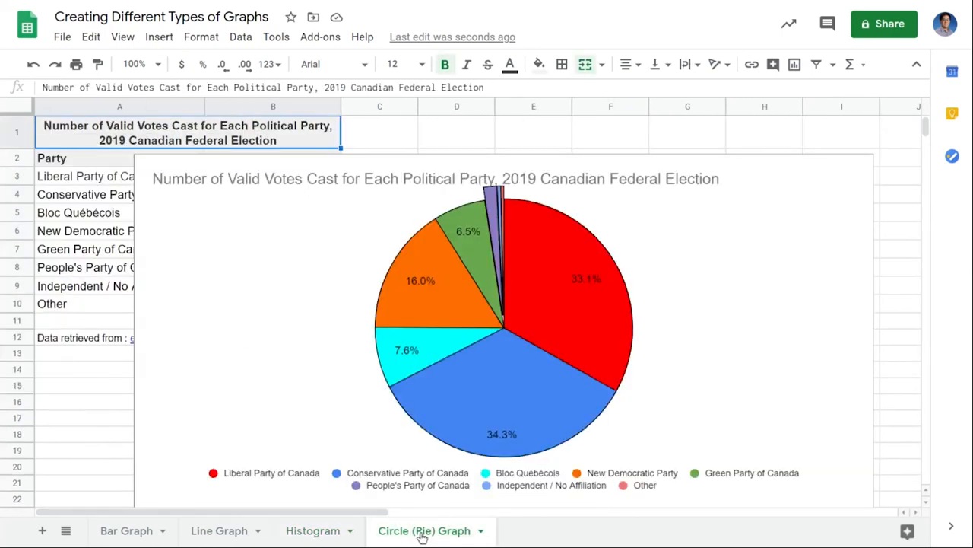